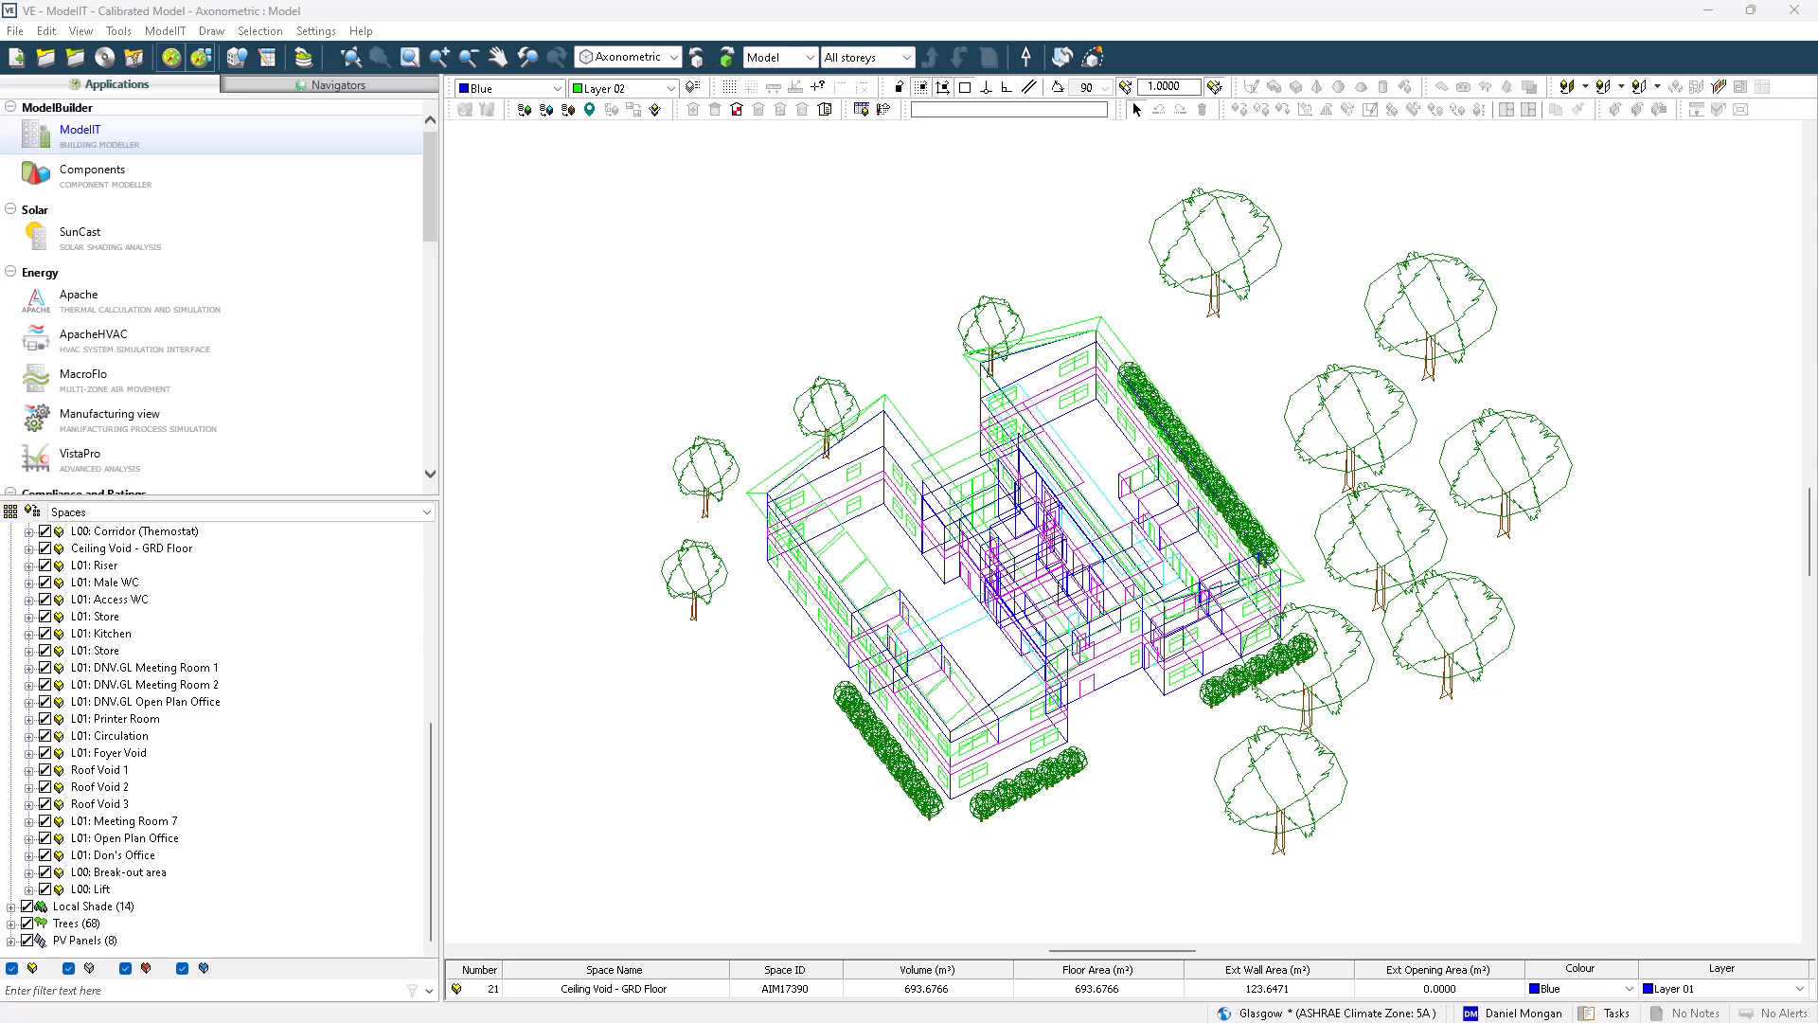
Switch to the SunCast solar shading application and open its Analysis panel
{"action": "left_click", "coordinate": [720, 343]}
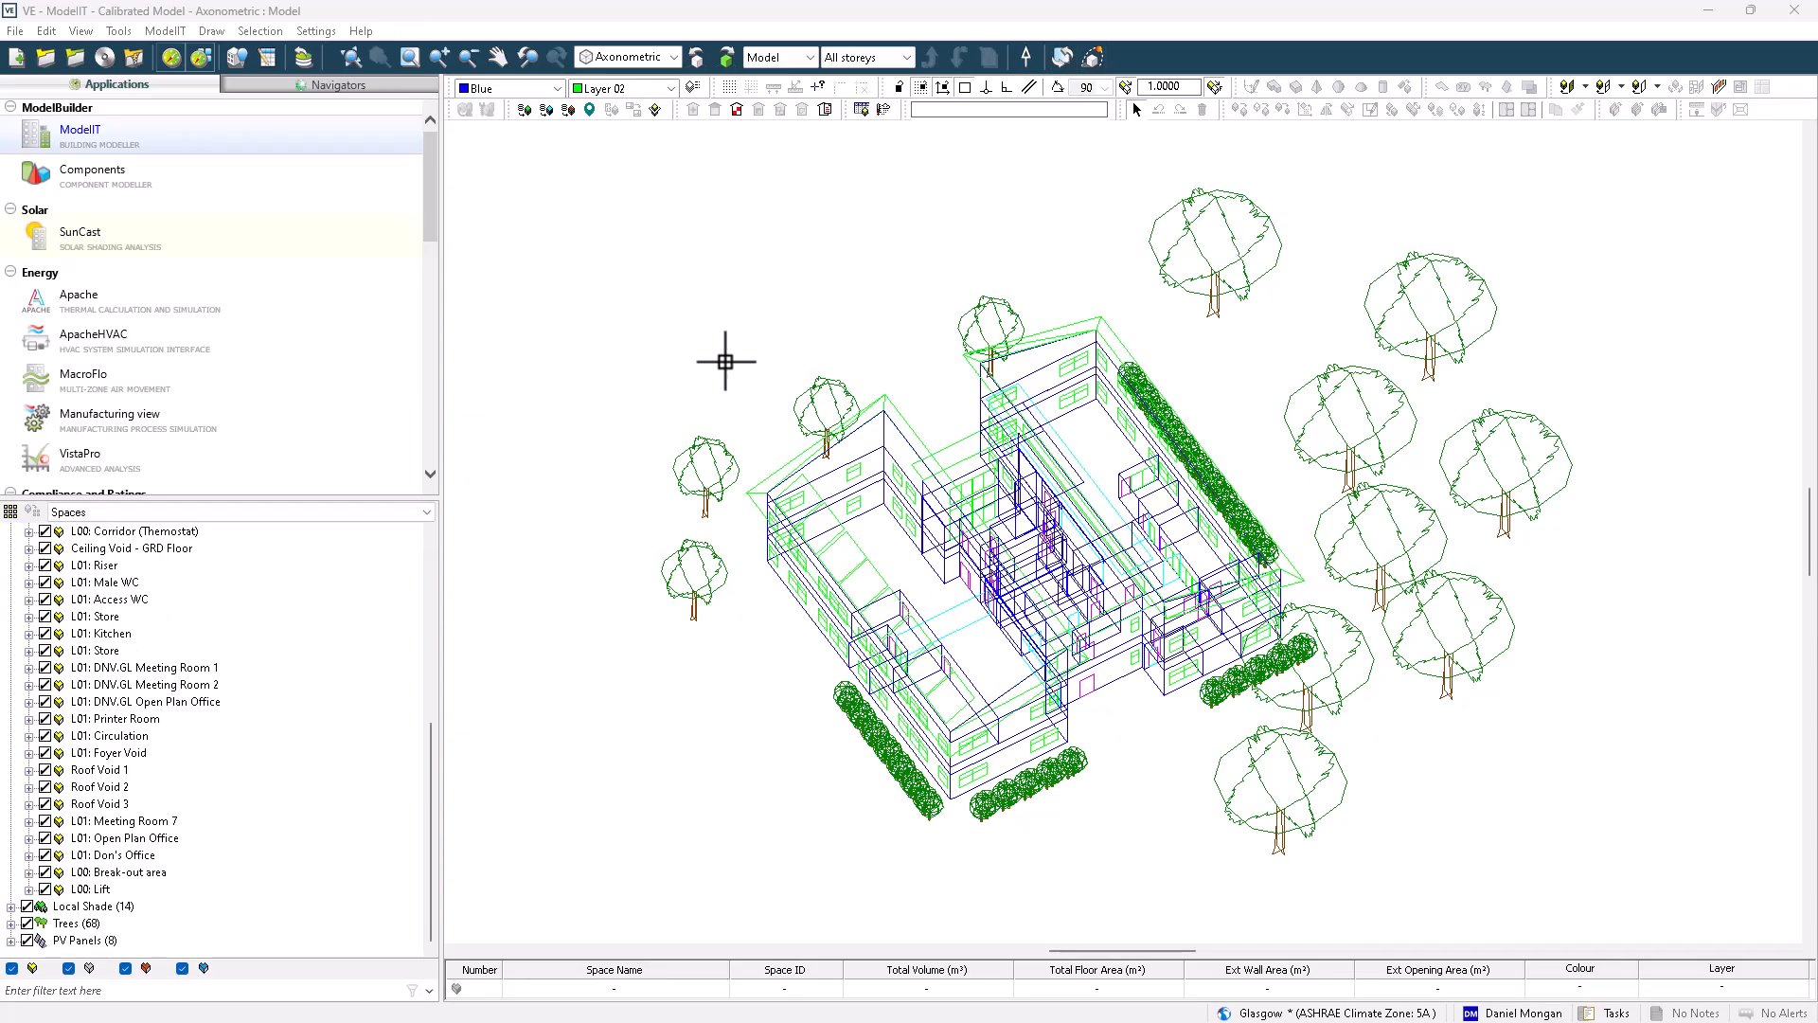
{"action": "left_click", "coordinate": [99, 237]}
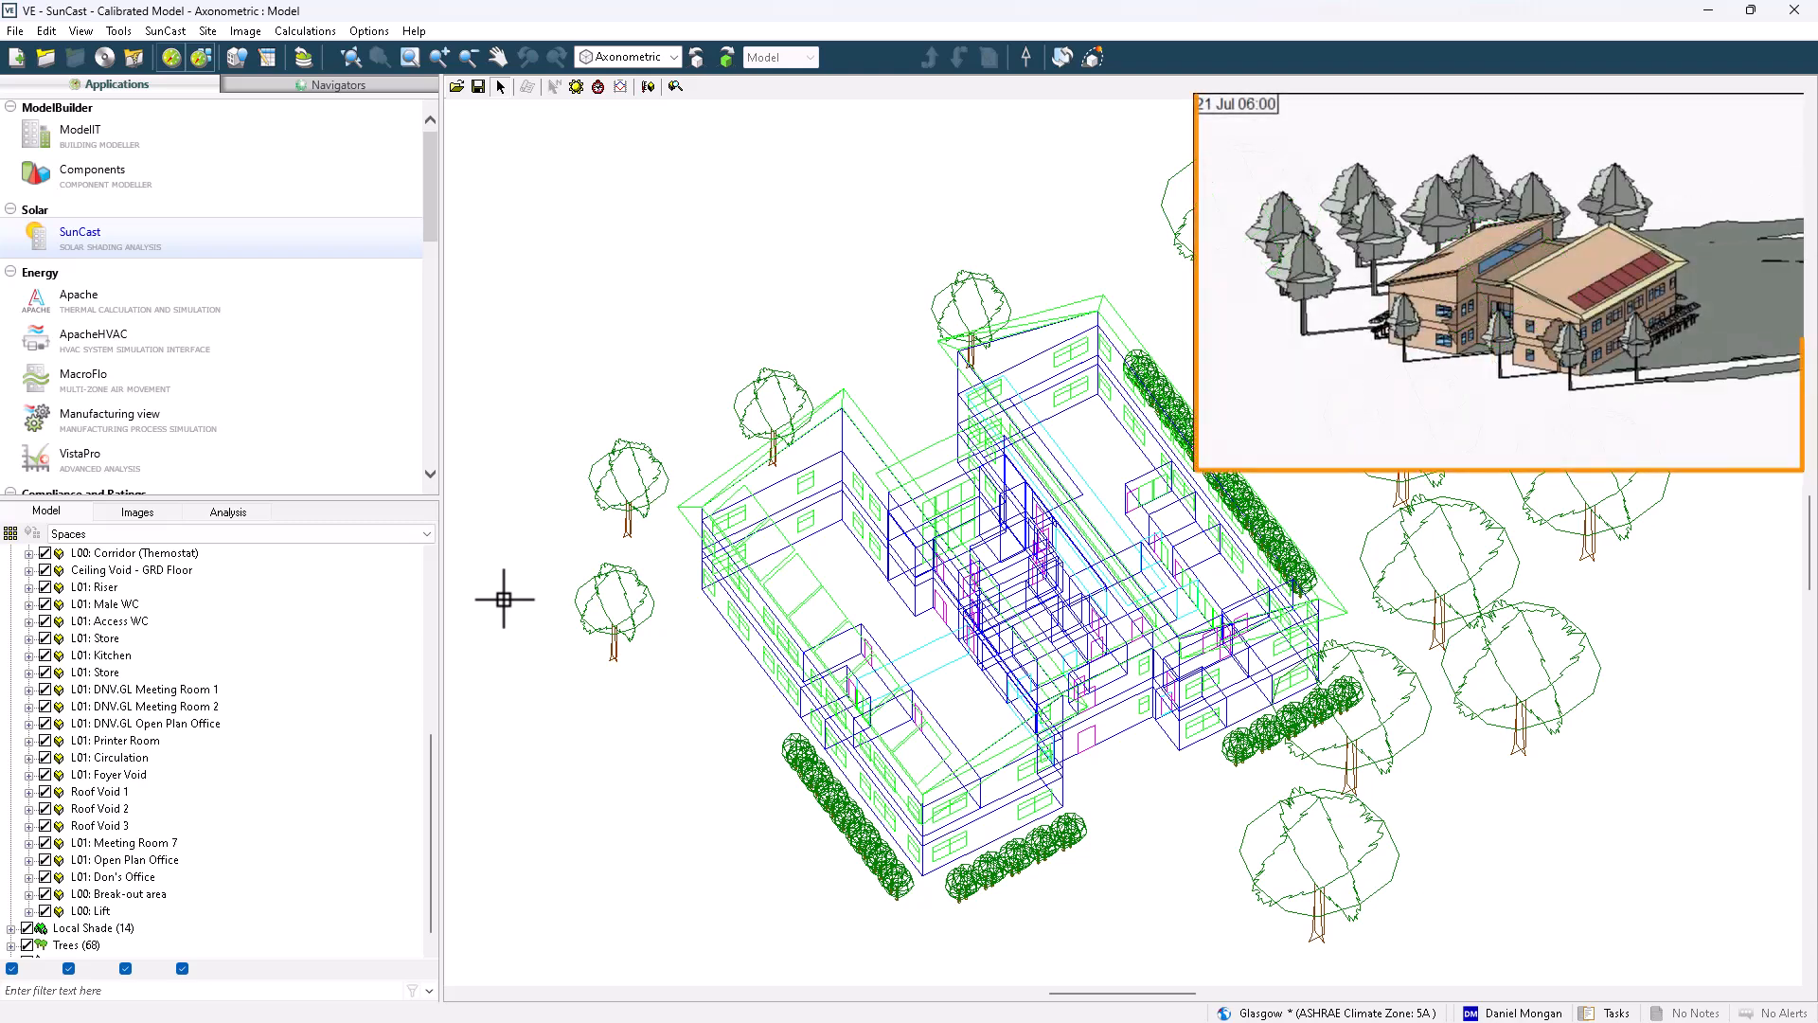
{"action": "left_click", "coordinate": [135, 512]}
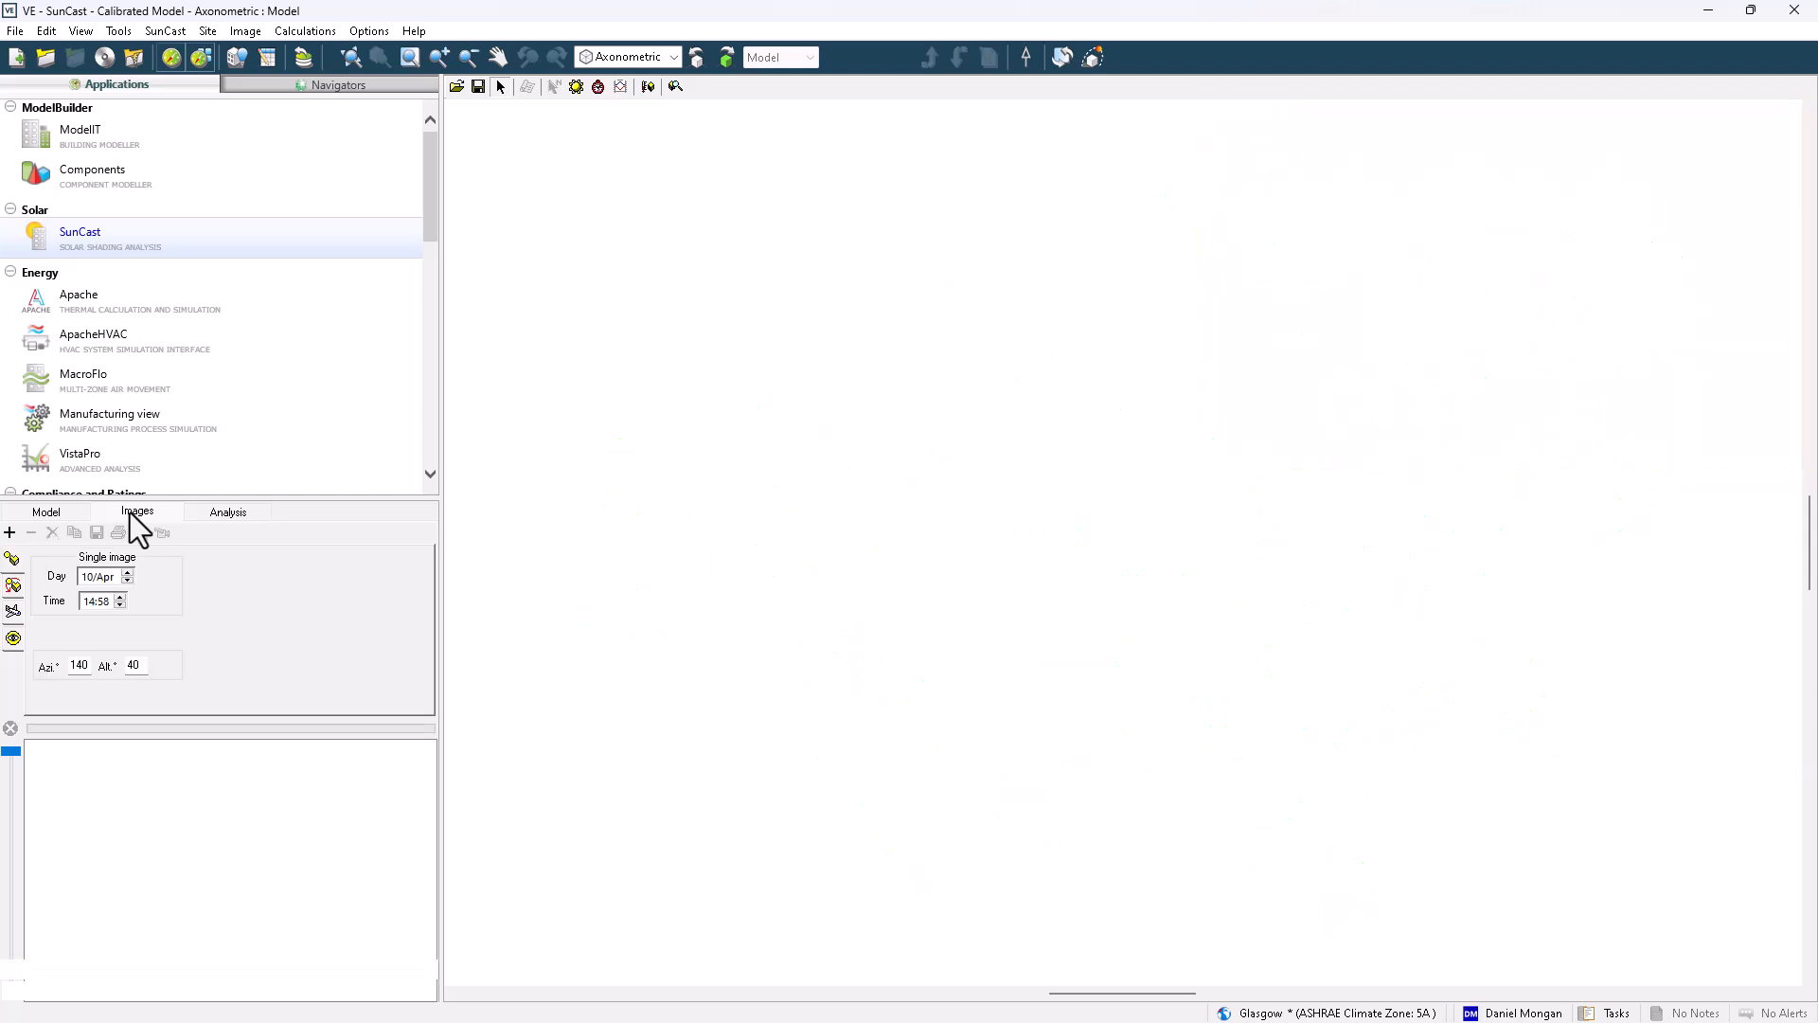
{"action": "left_click", "coordinate": [221, 512]}
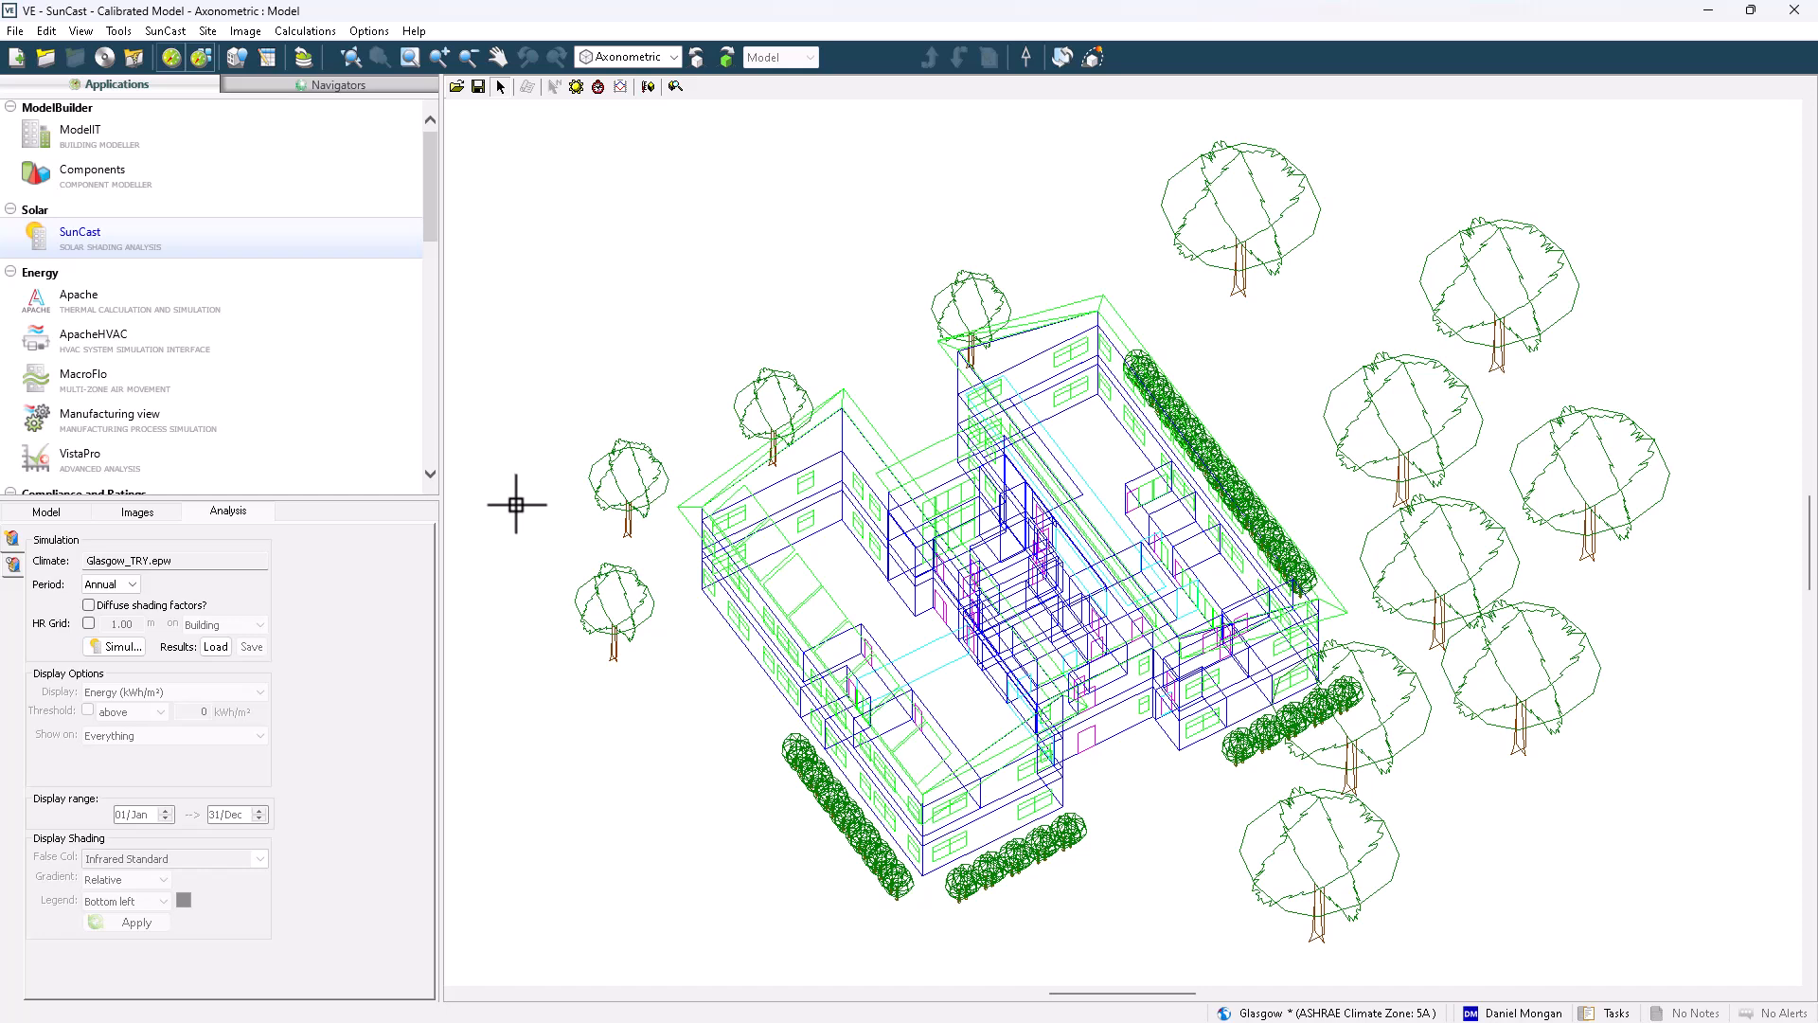
Review the site location in ApLocate and the simulation period options, keeping the period Annual
{"action": "left_click", "coordinate": [1309, 1013]}
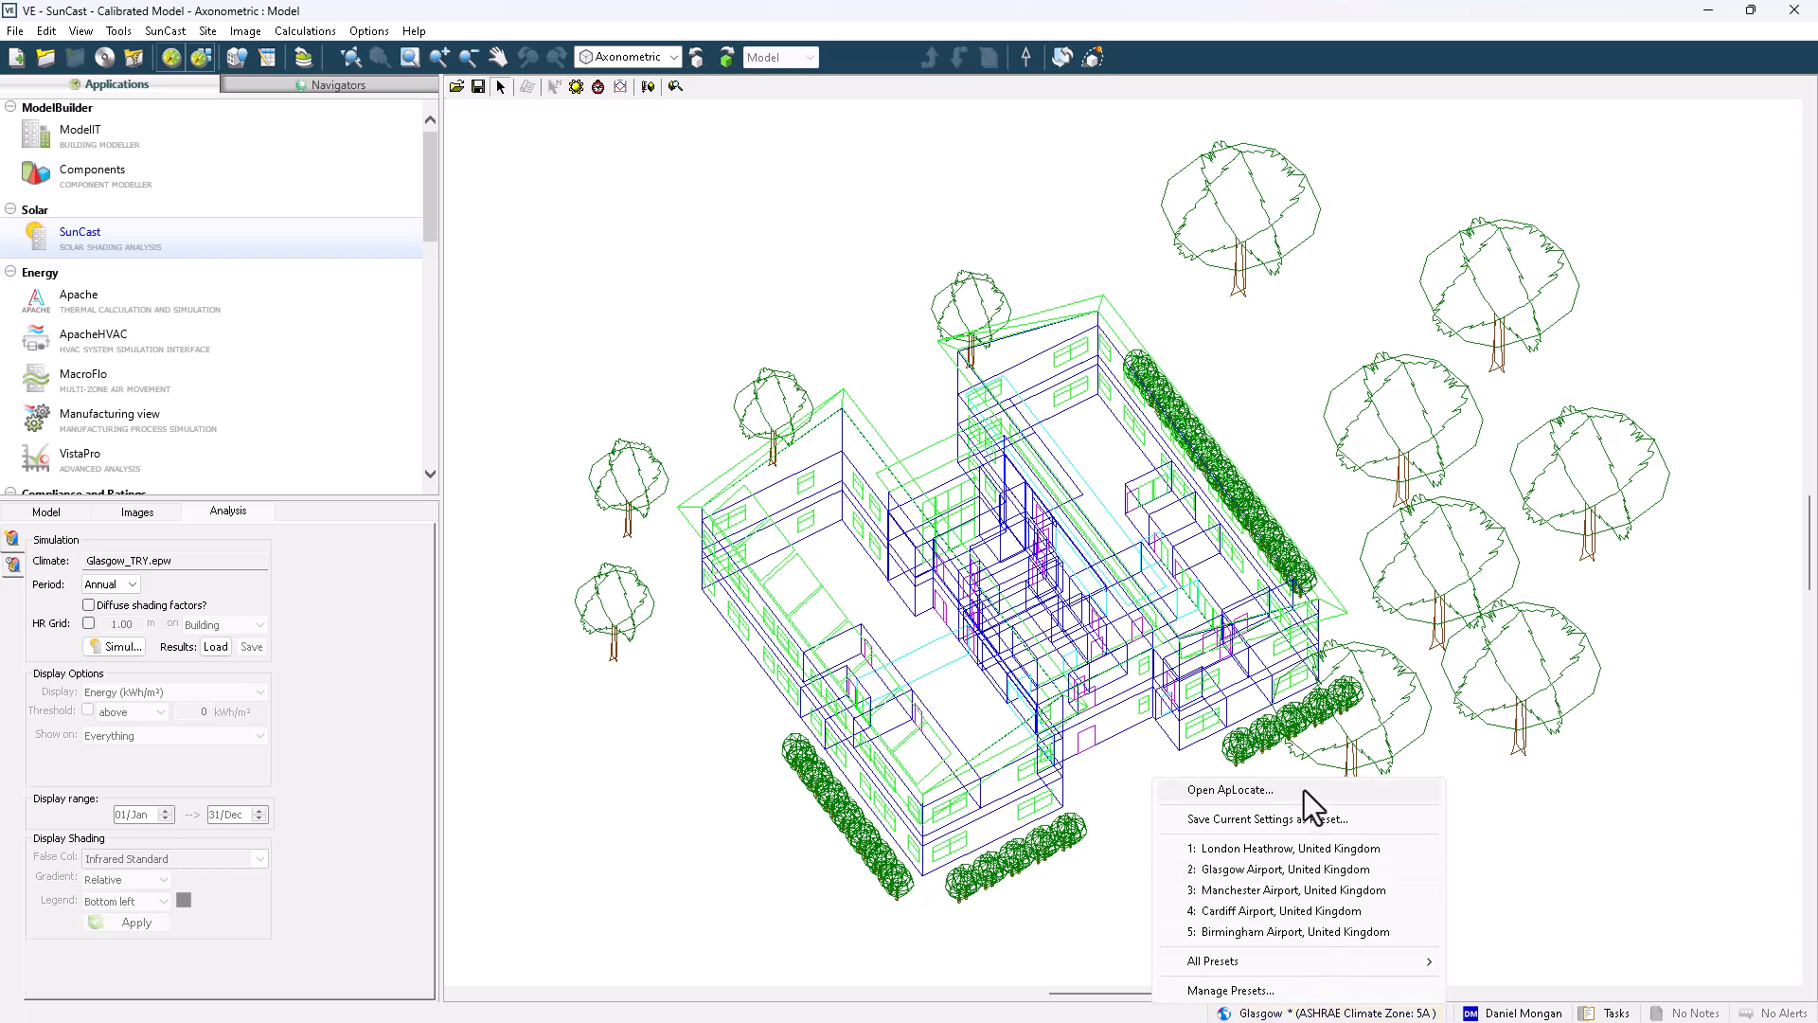
{"action": "left_click", "coordinate": [1231, 790]}
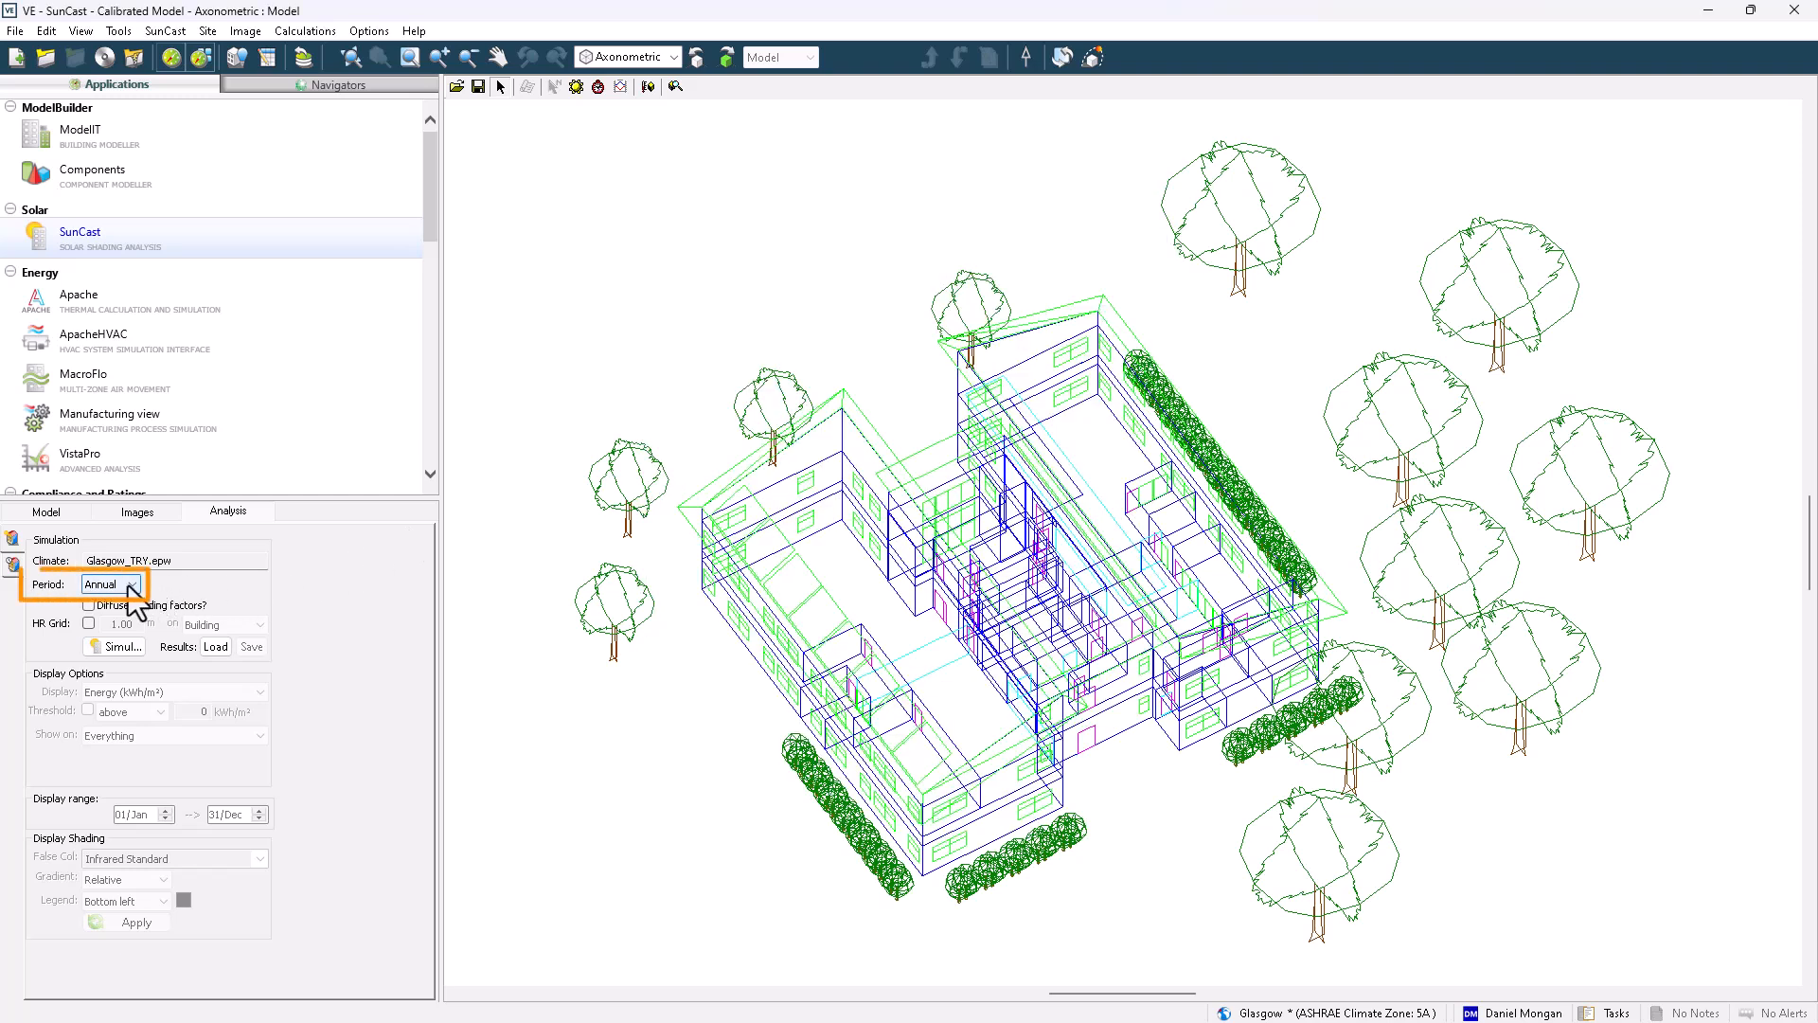
{"action": "left_click", "coordinate": [132, 588]}
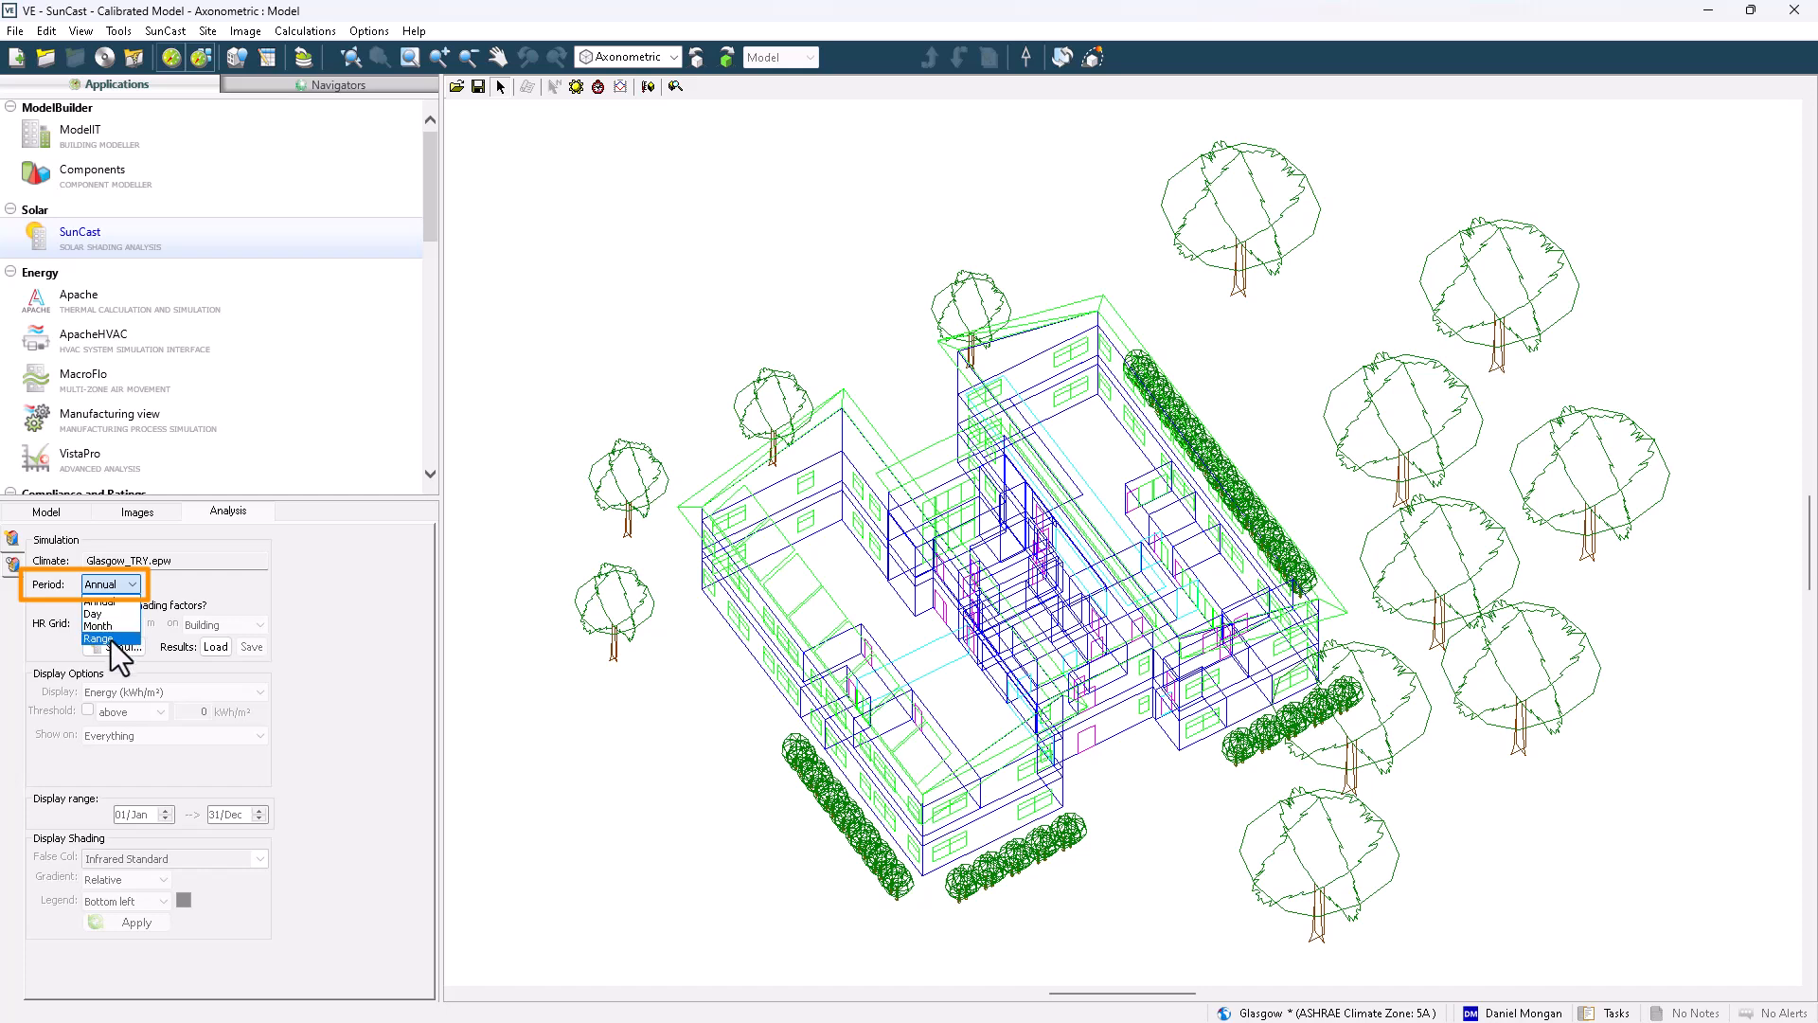
{"action": "left_click", "coordinate": [456, 593]}
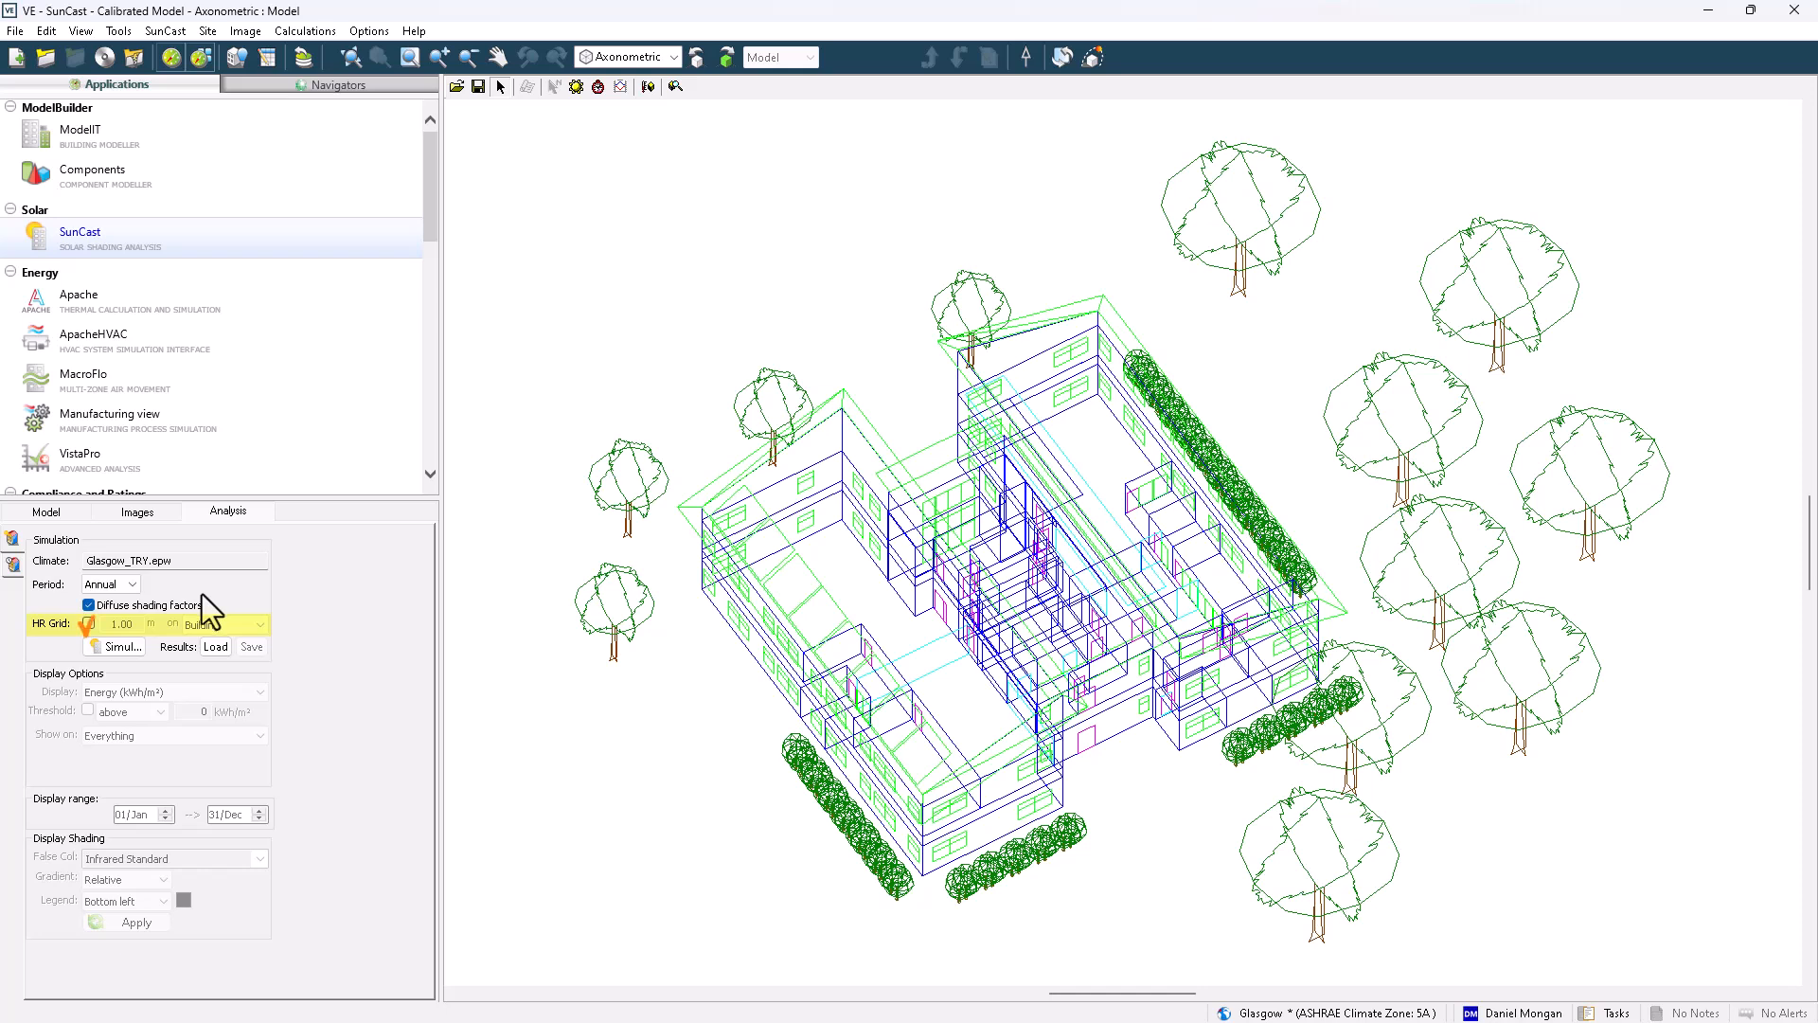
Enable the 1.00 m HR grid on the building, run the solar simulation and load its results
{"action": "left_click", "coordinate": [86, 624]}
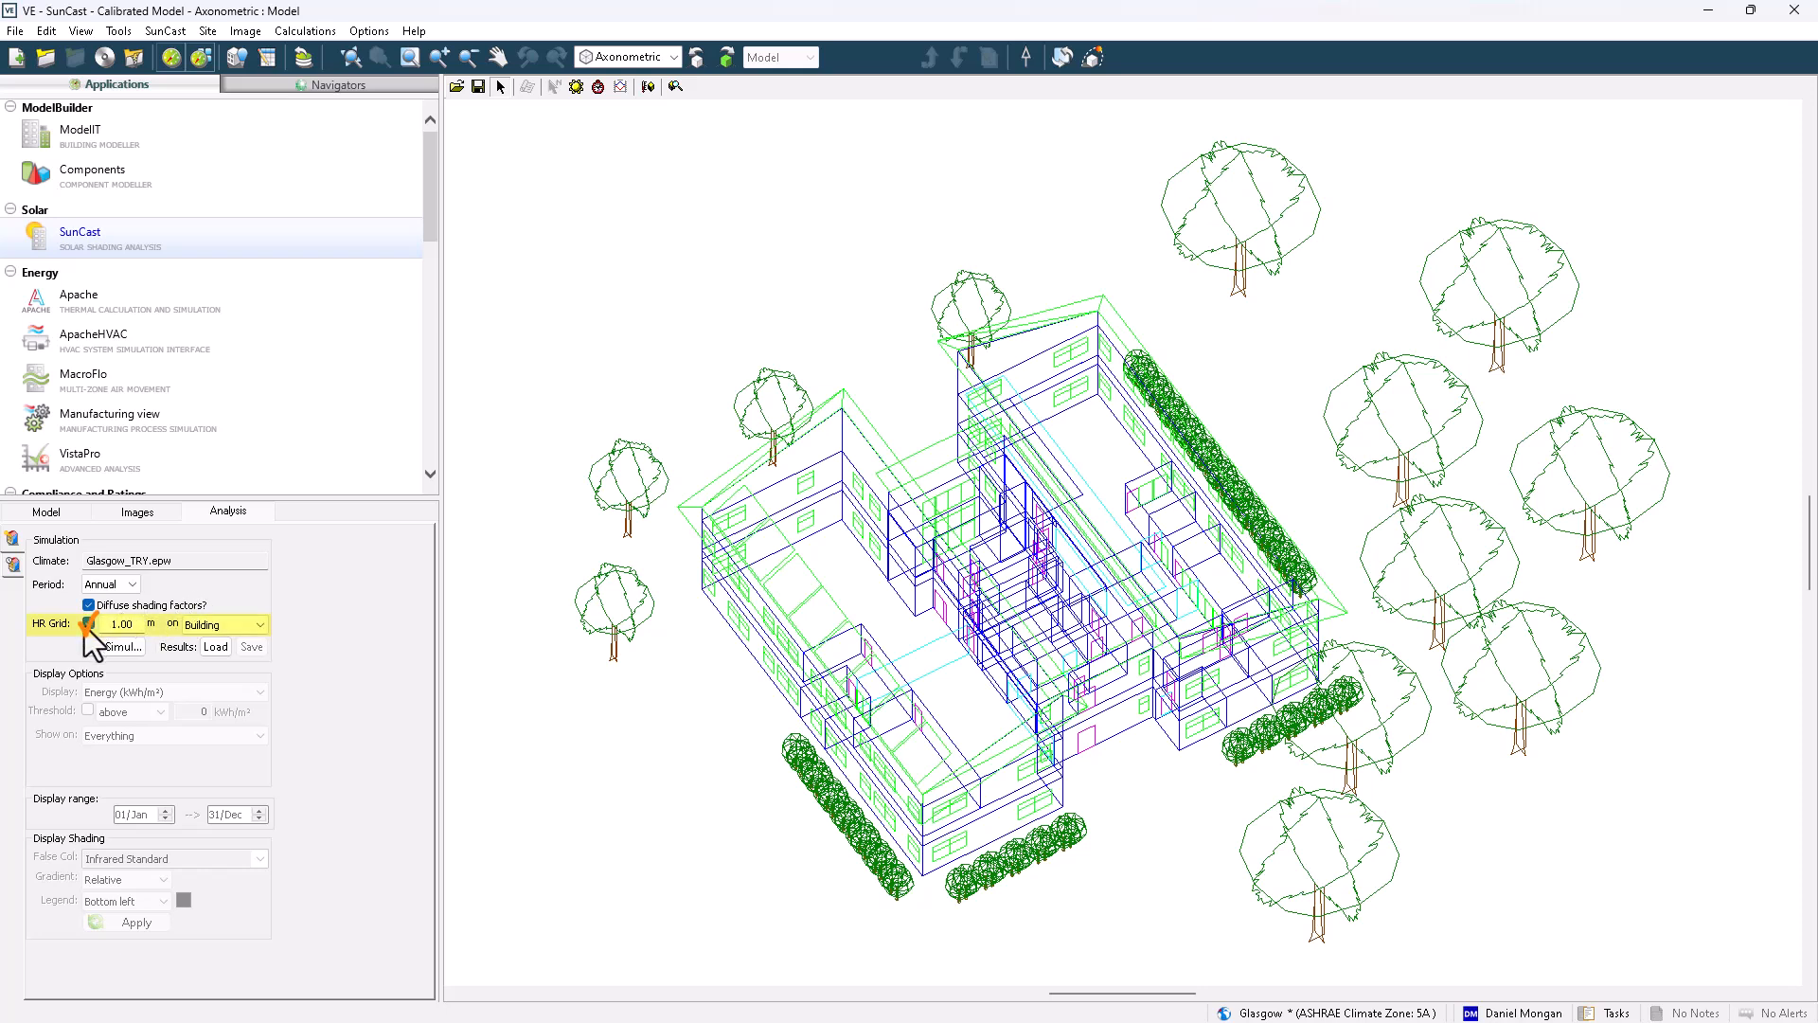
{"action": "left_click", "coordinate": [130, 651]}
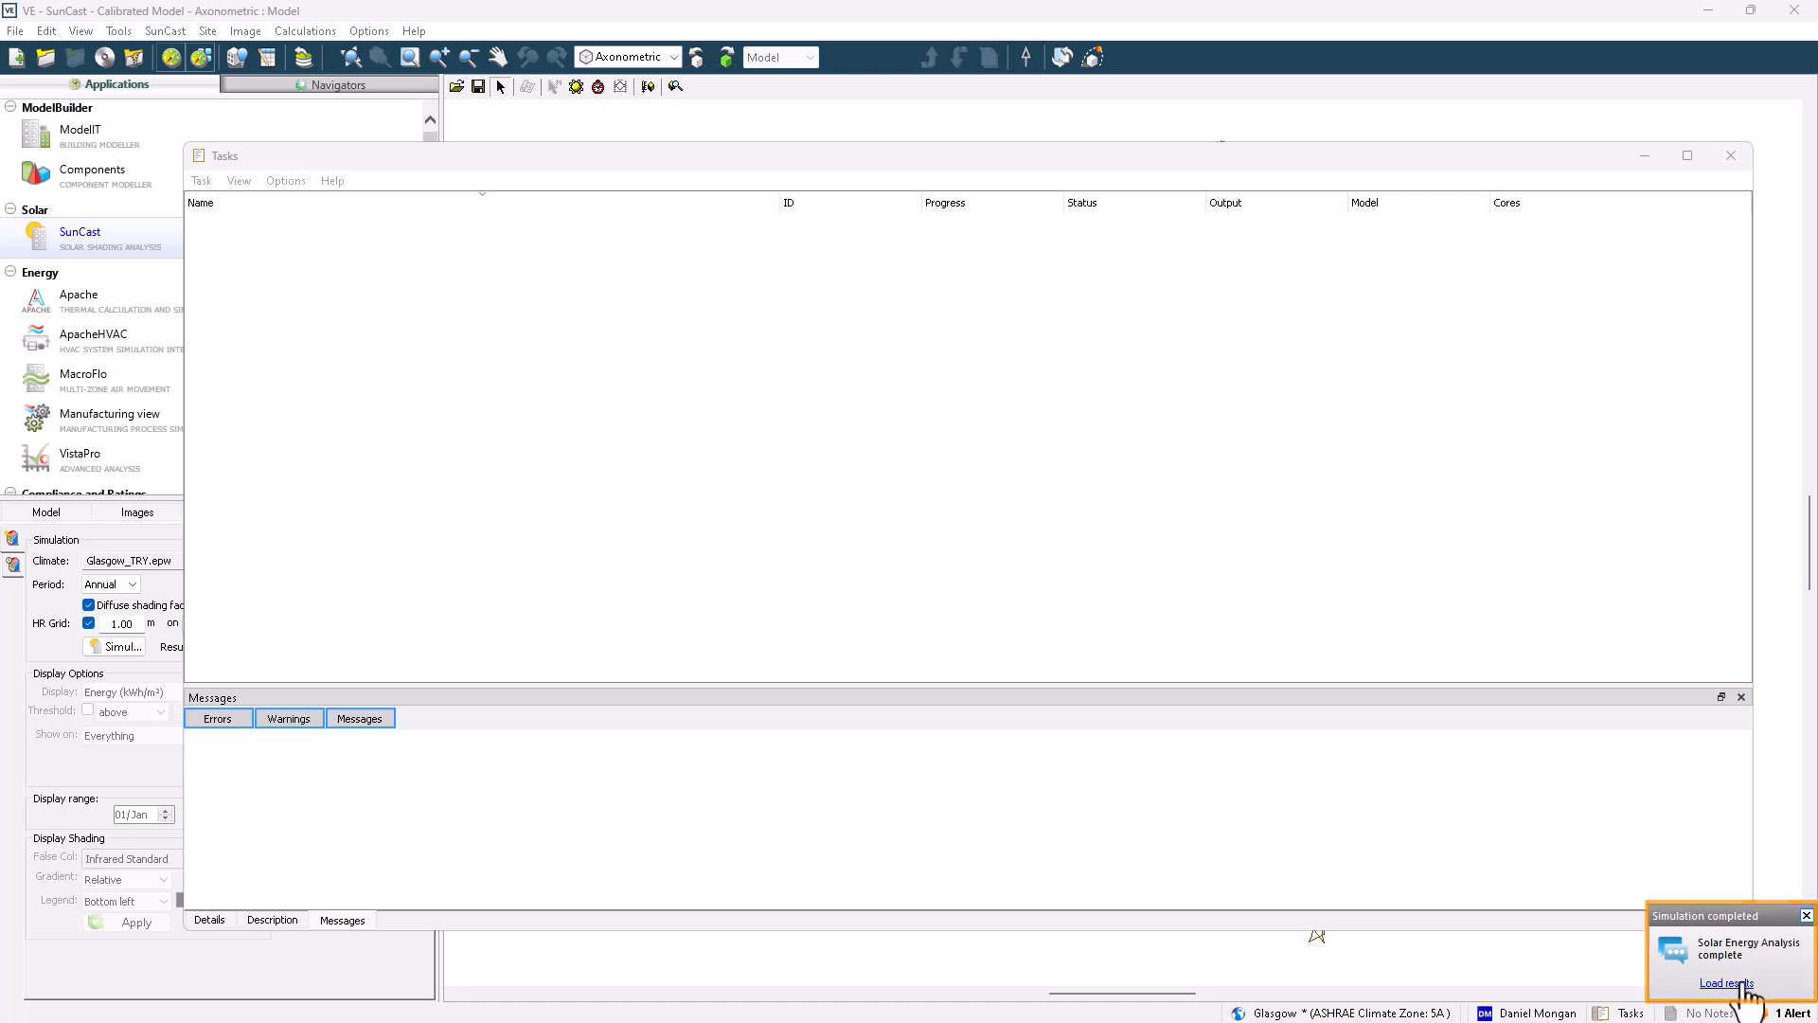
{"action": "left_click", "coordinate": [1726, 982]}
{"action": "left_click", "coordinate": [1731, 155]}
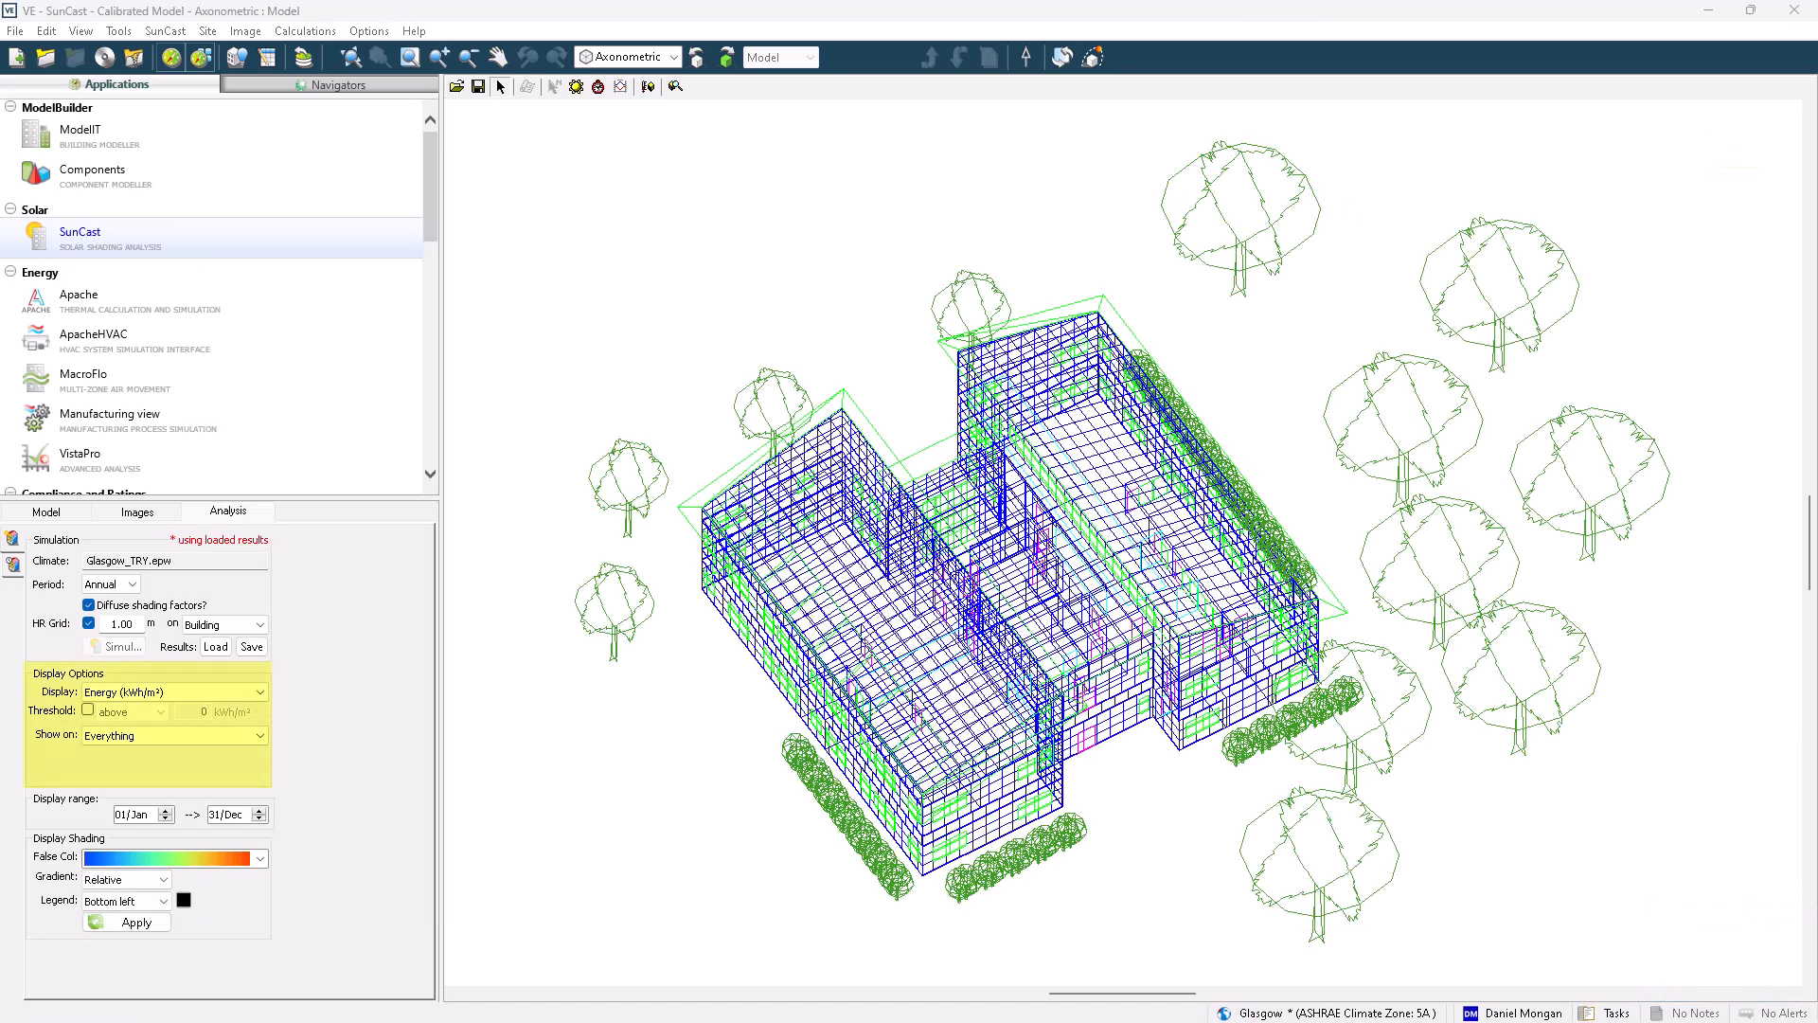
Try an energy display threshold above 100 kWh/m², and reset it to 0 and disable it again
{"action": "left_click", "coordinate": [243, 687]}
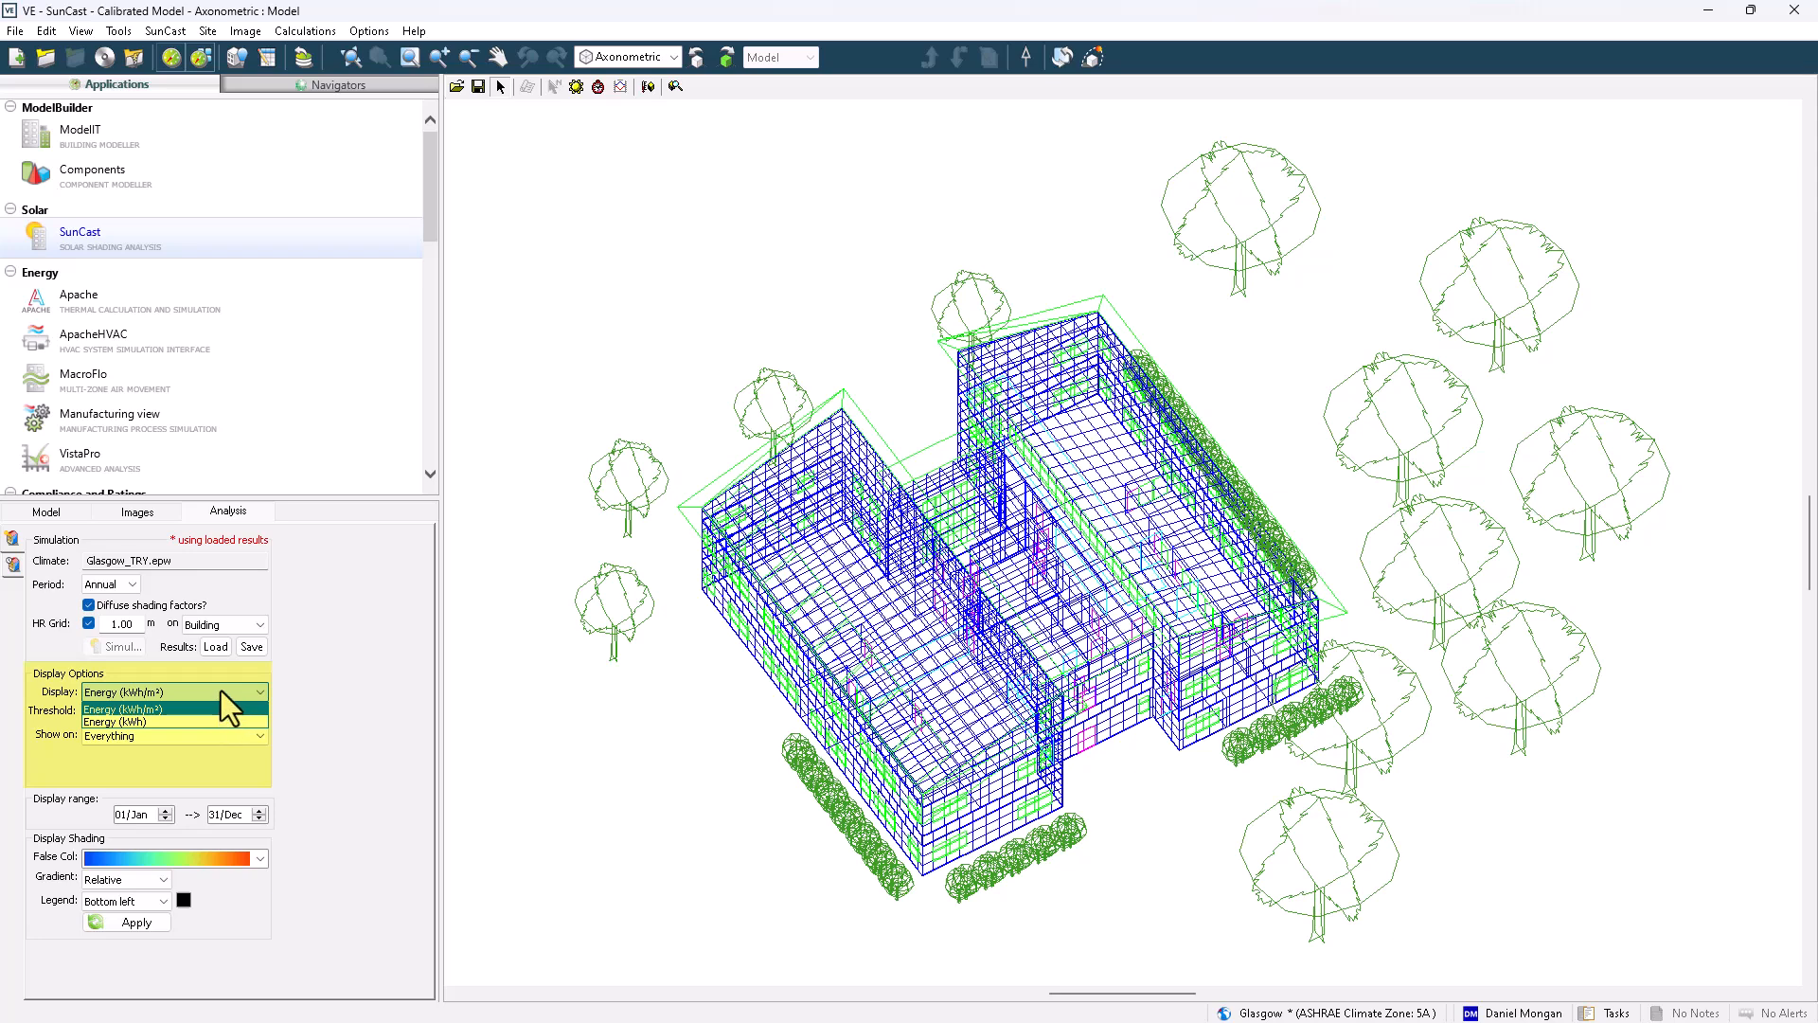
{"action": "left_click", "coordinate": [220, 690]}
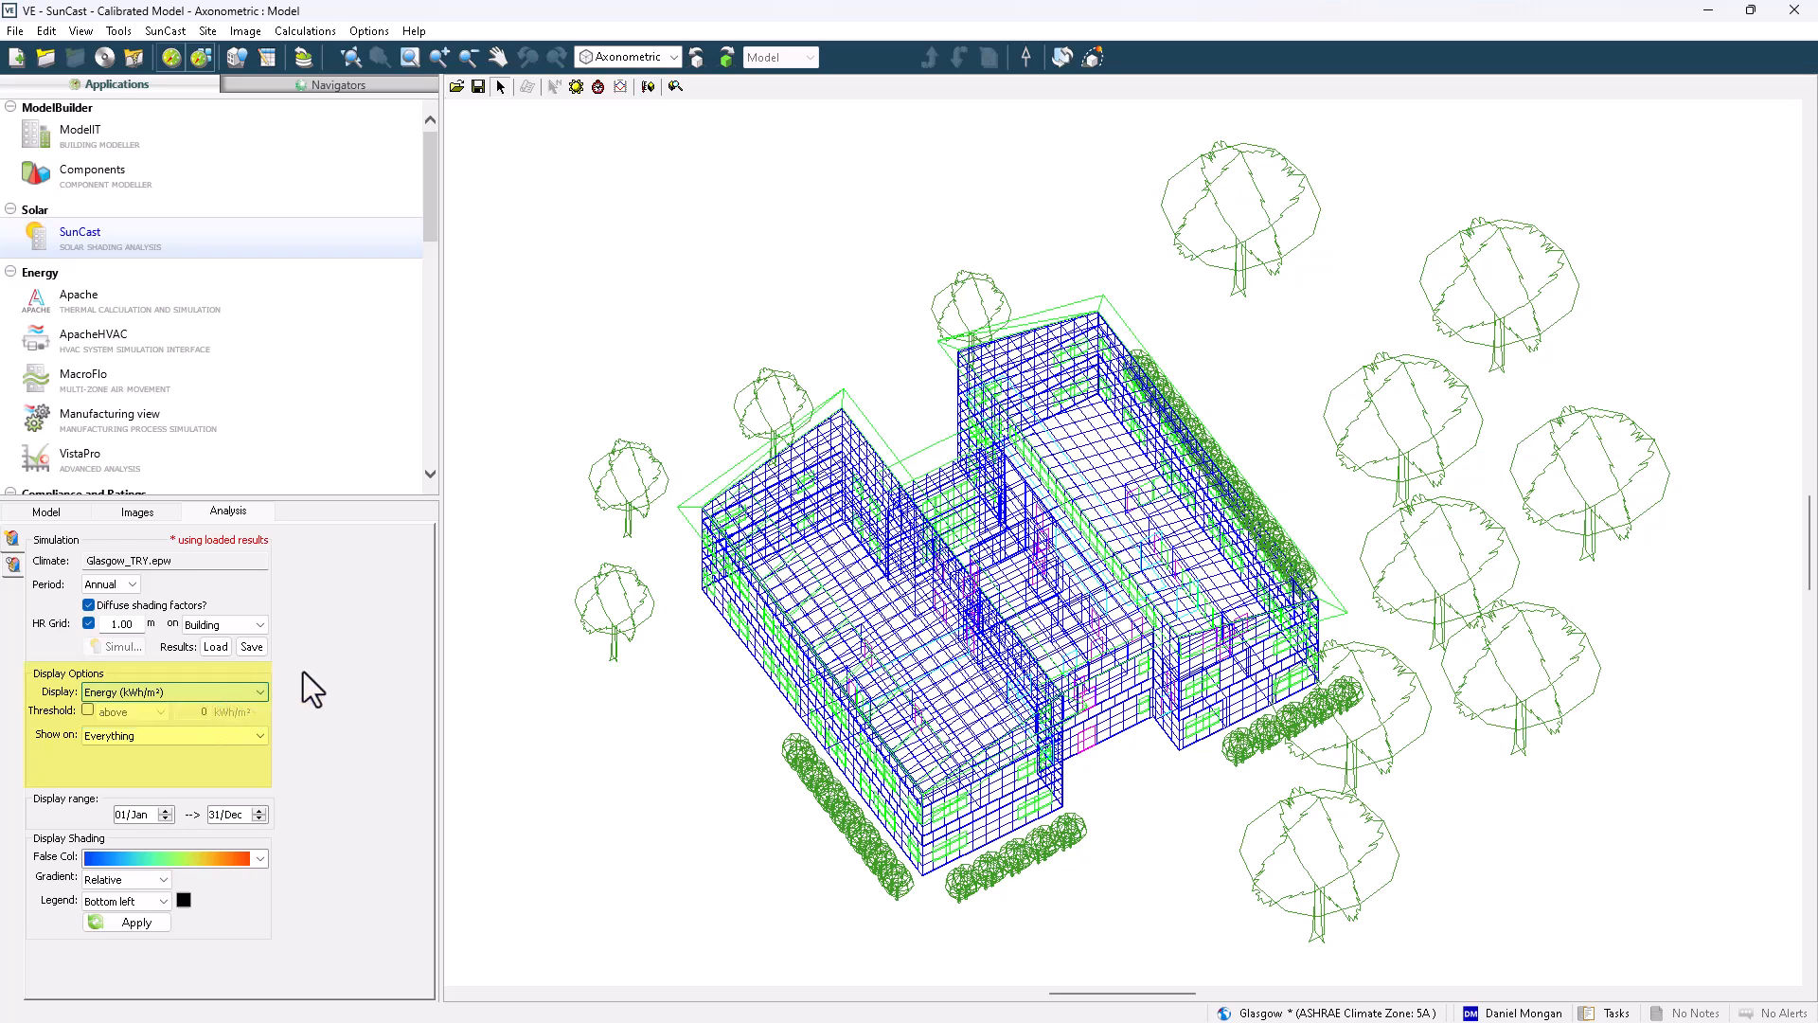
{"action": "left_click", "coordinate": [87, 711]}
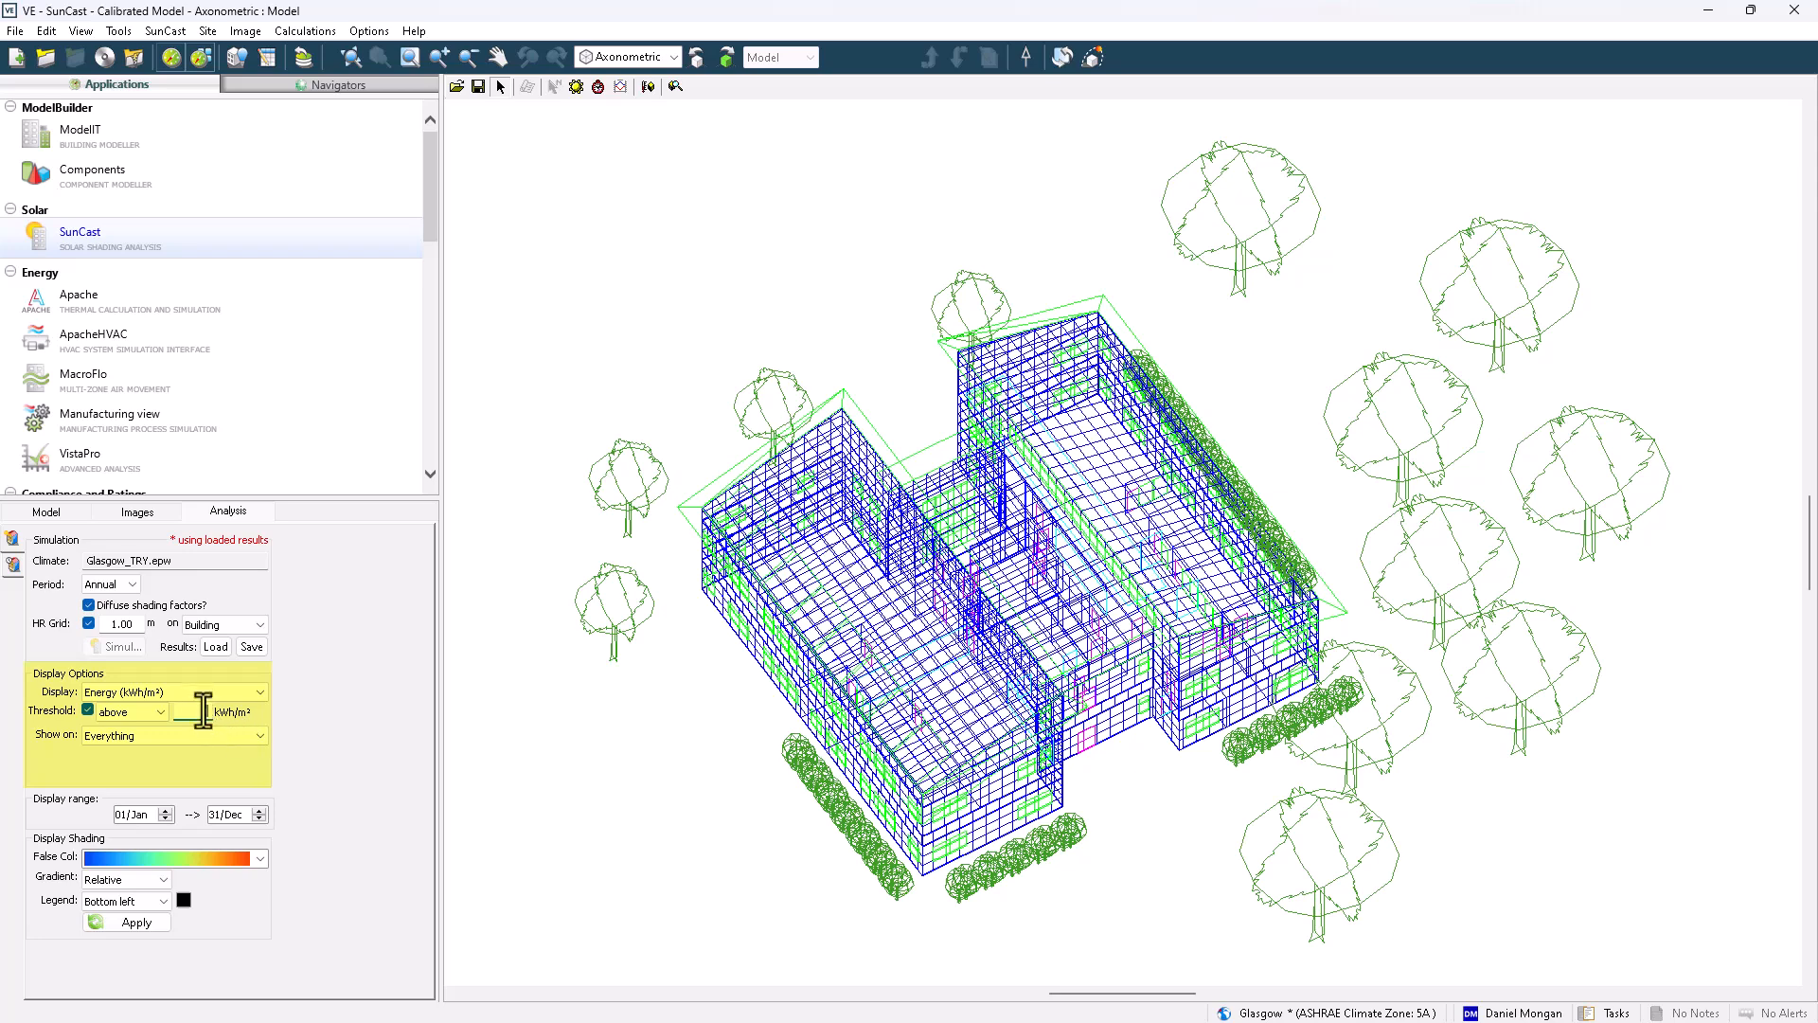
{"action": "type", "text": "100"}
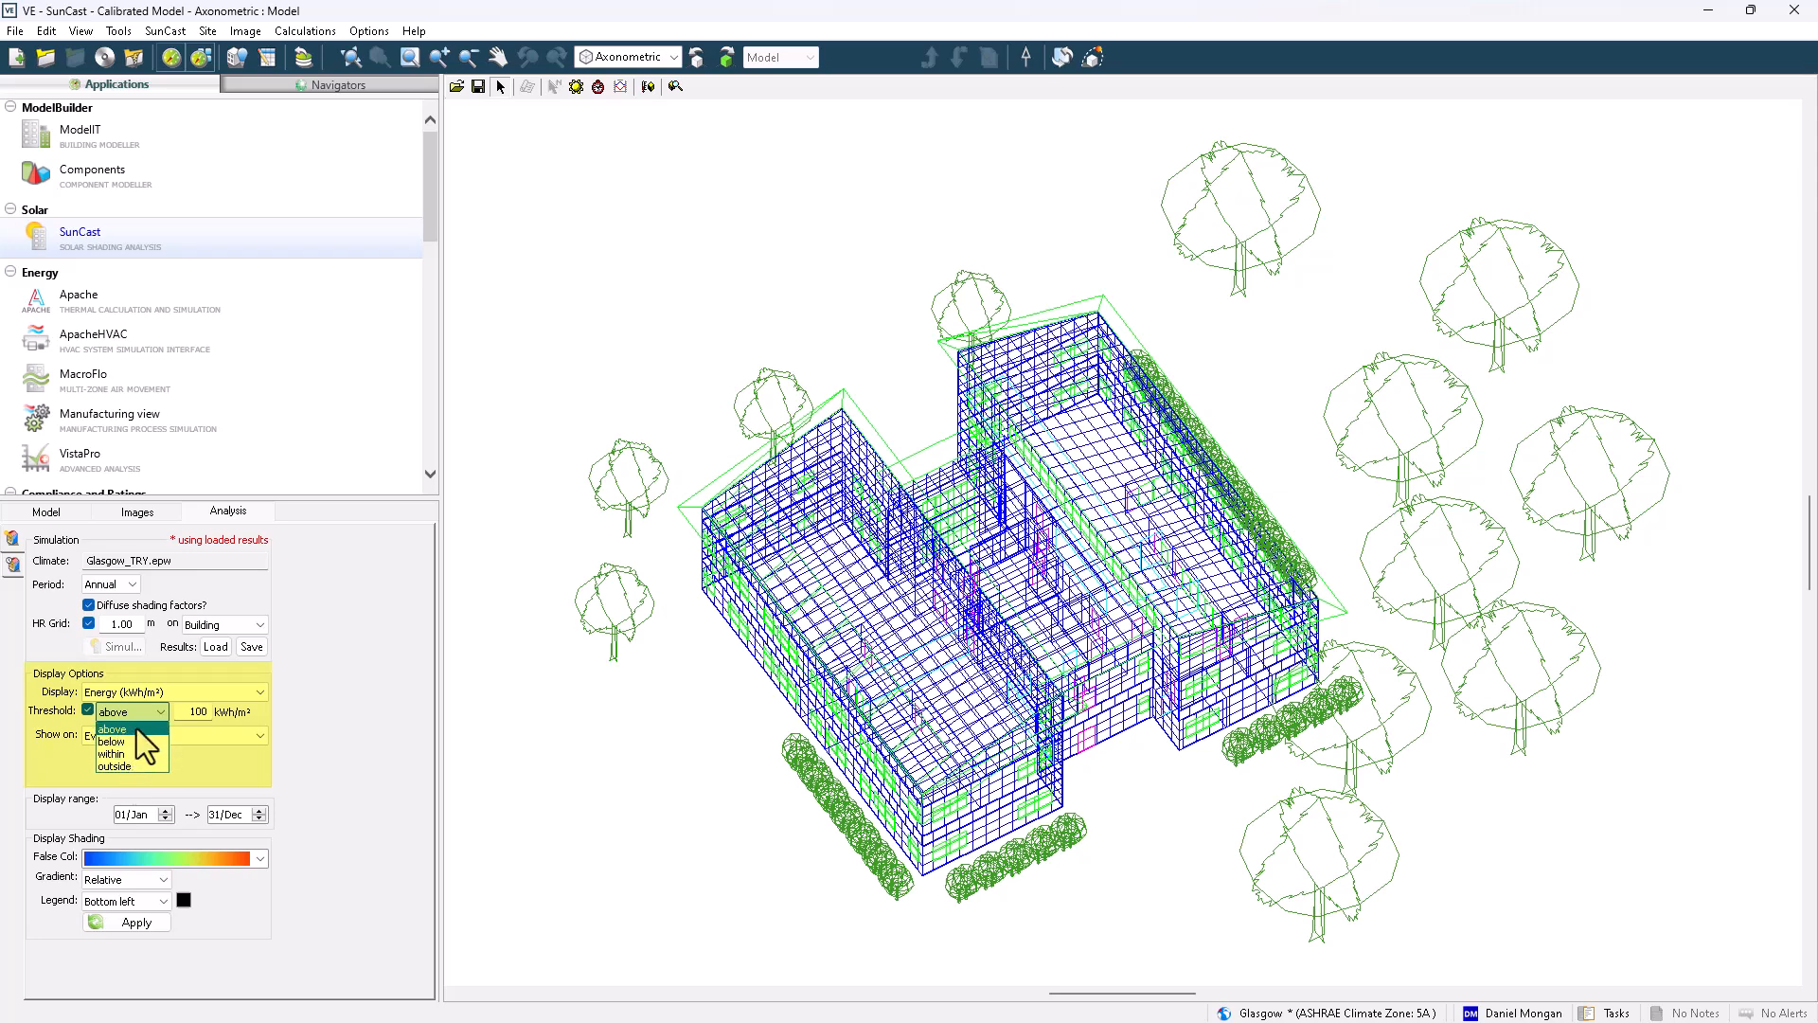
{"action": "left_click", "coordinate": [139, 713]}
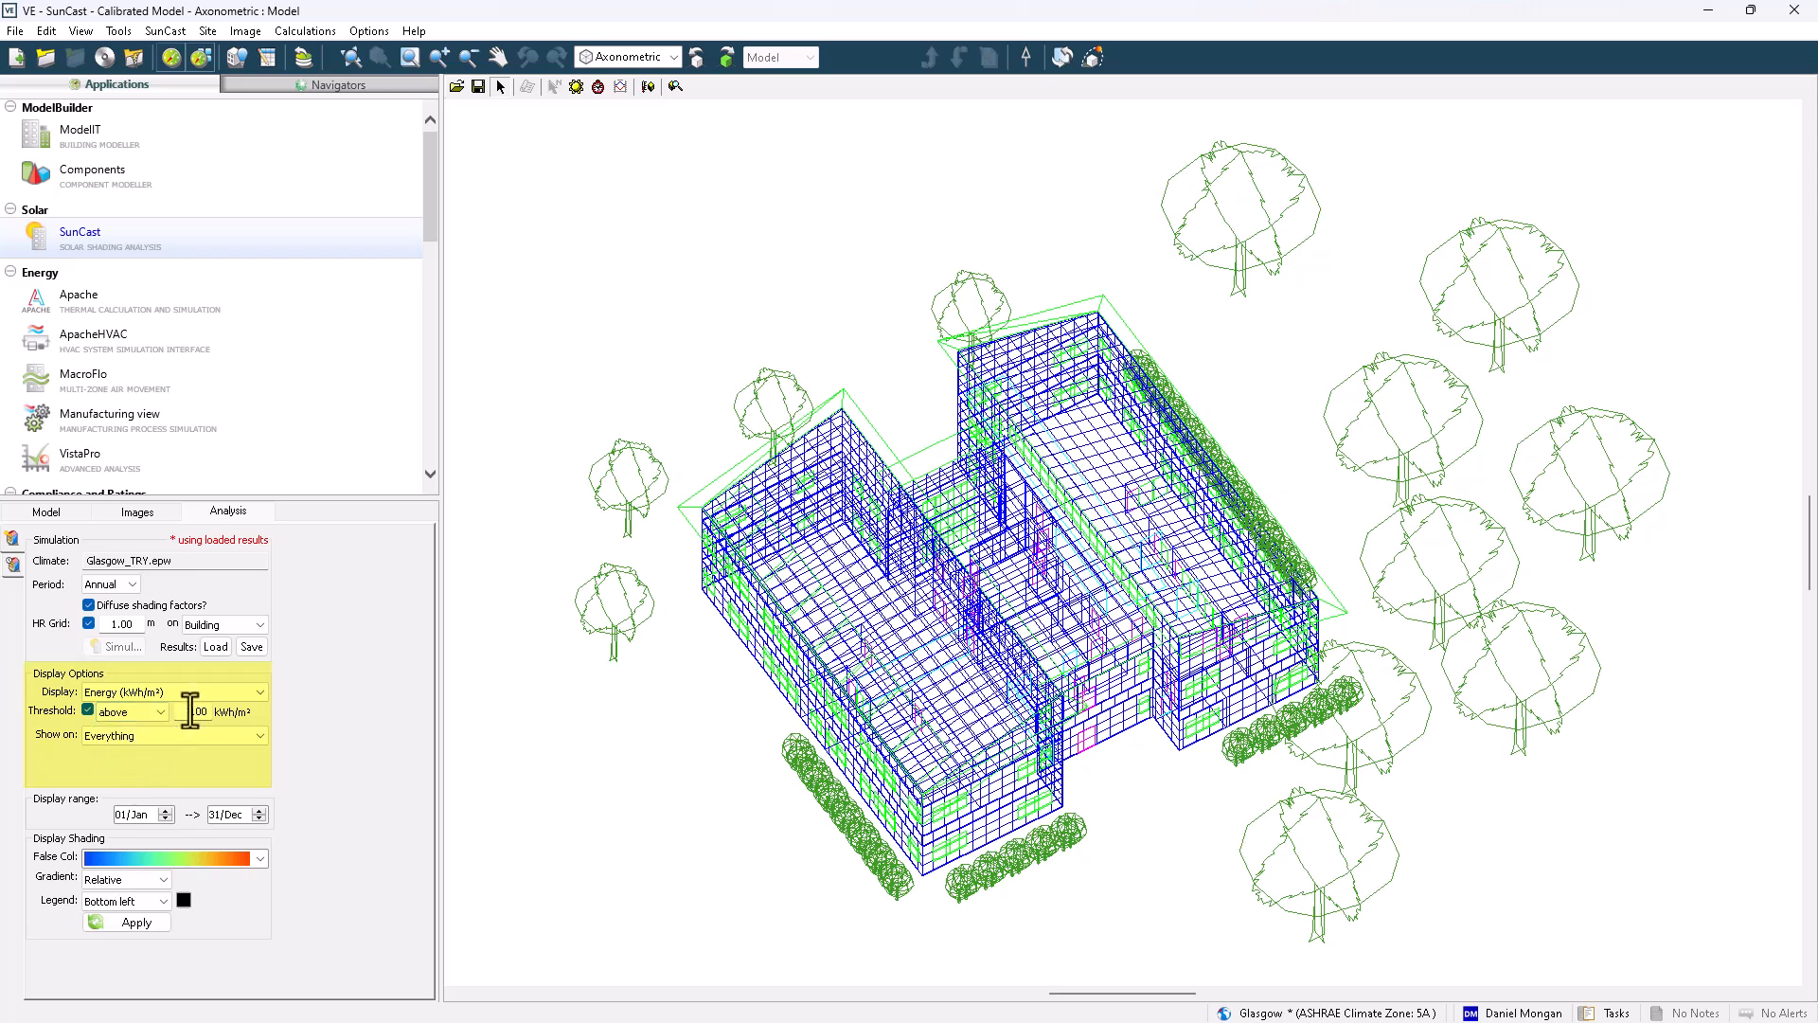
{"action": "double_click", "coordinate": [191, 712]}
{"action": "type", "text": "0"}
{"action": "left_click", "coordinate": [87, 710]}
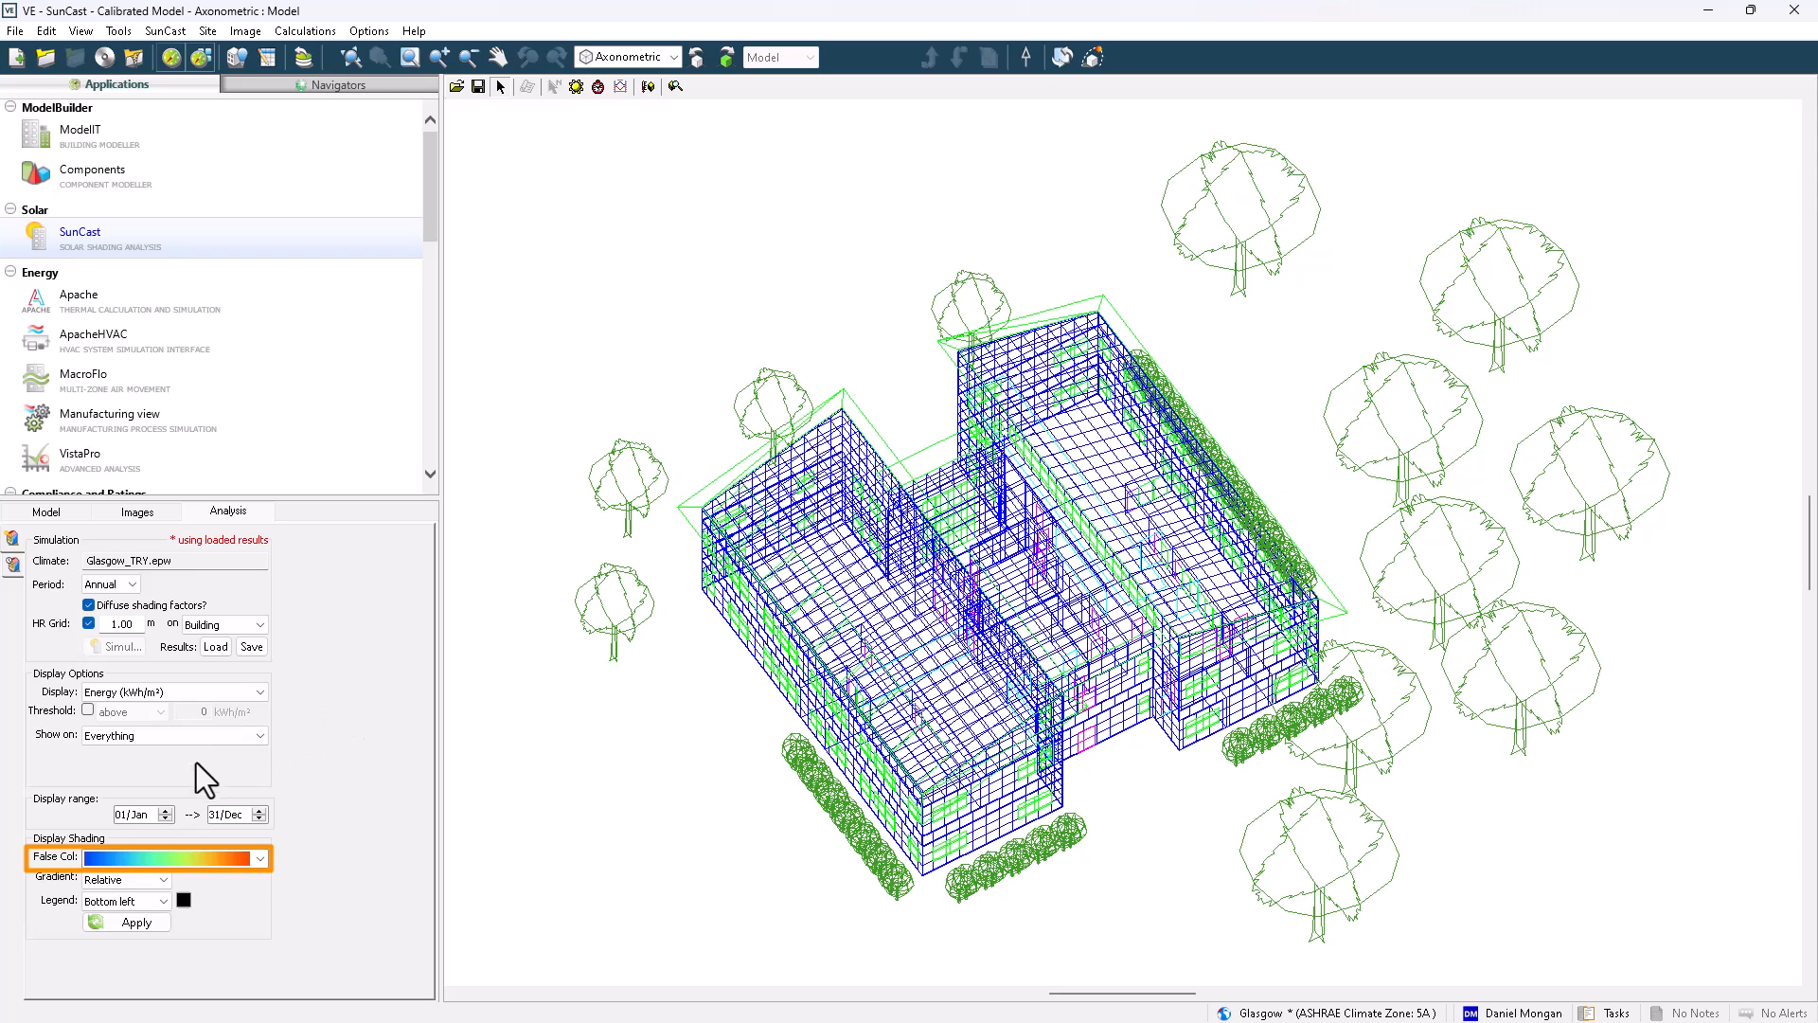
Apply the energy false-colour shading to show the results in the model viewer
{"action": "left_click", "coordinate": [180, 858]}
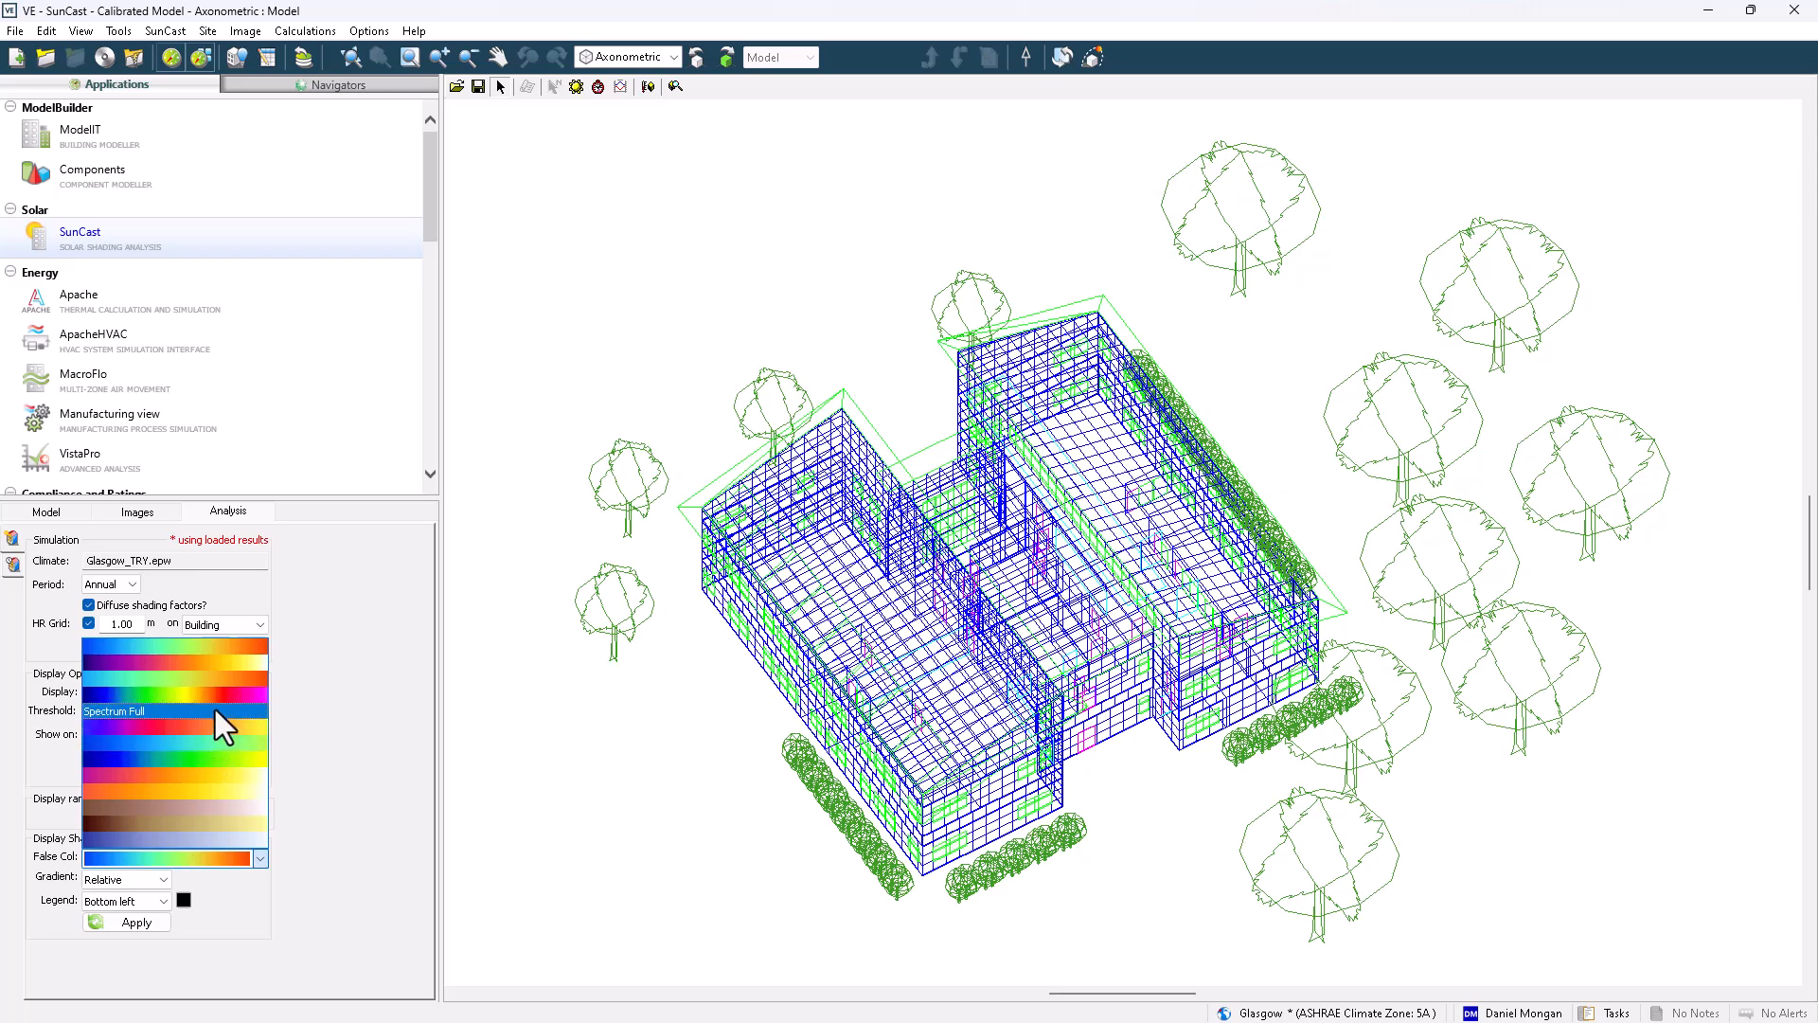
{"action": "left_click", "coordinate": [386, 731]}
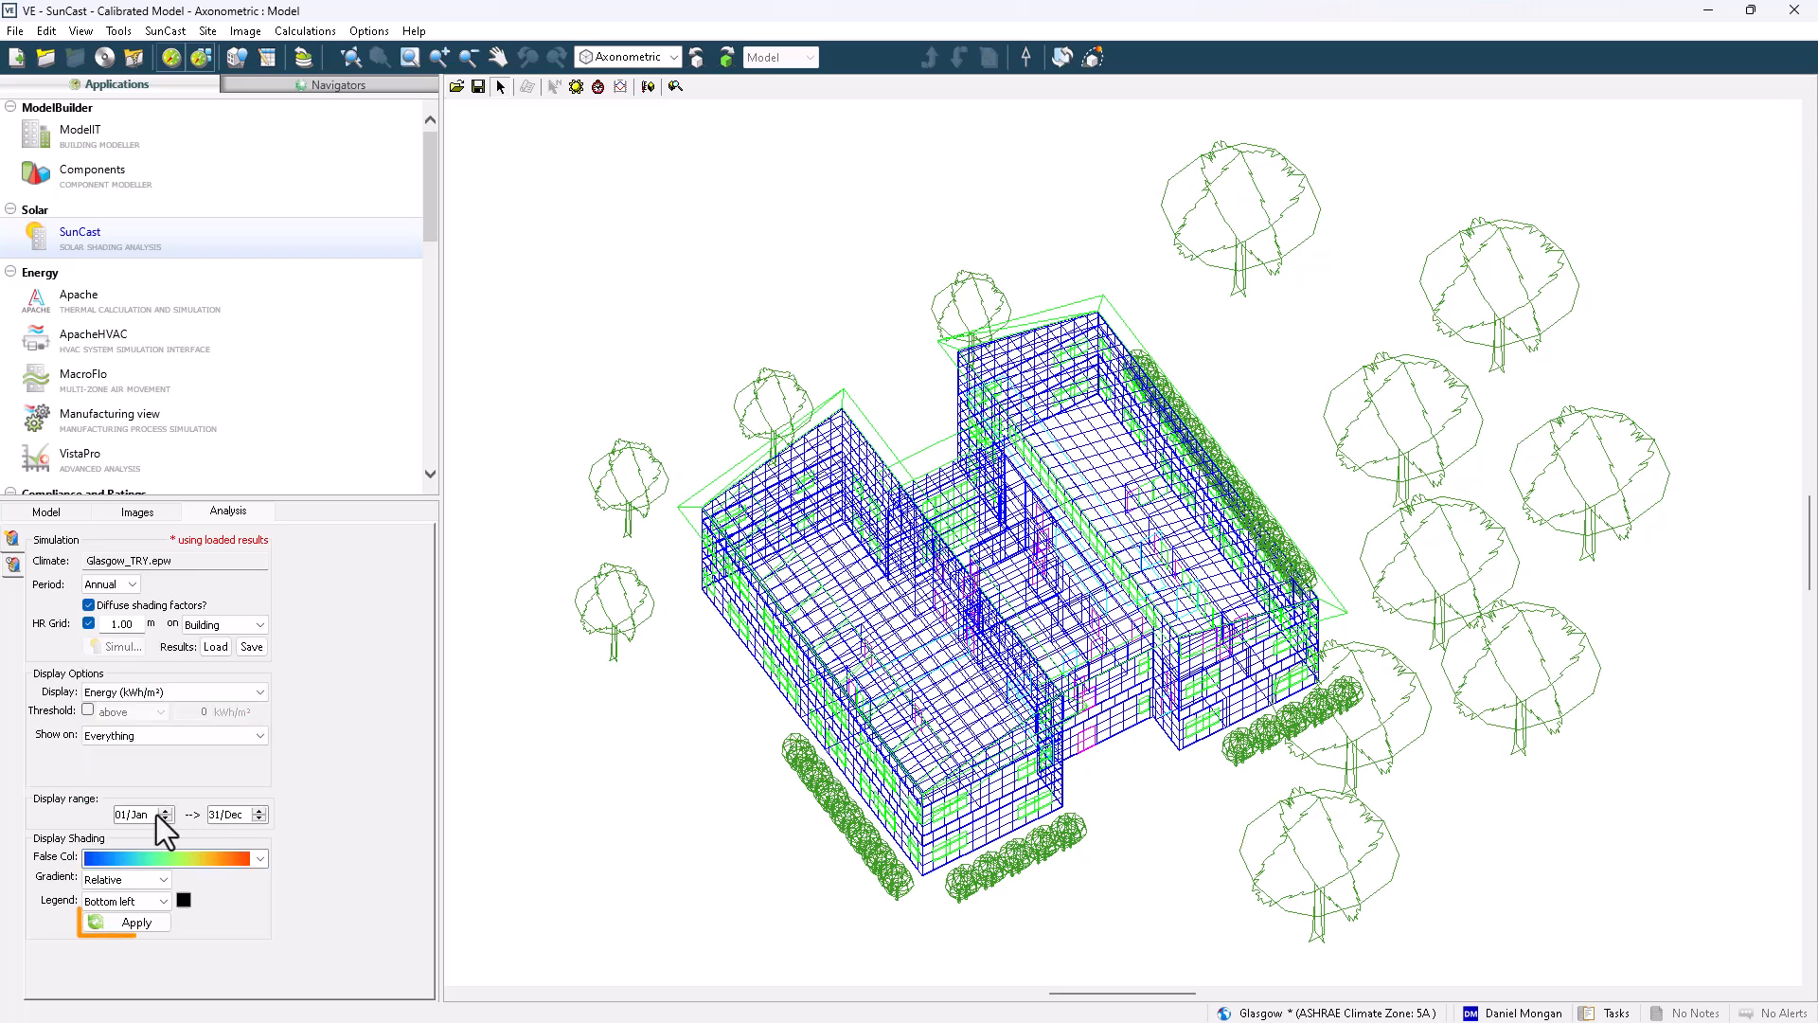
{"action": "left_click", "coordinate": [142, 924]}
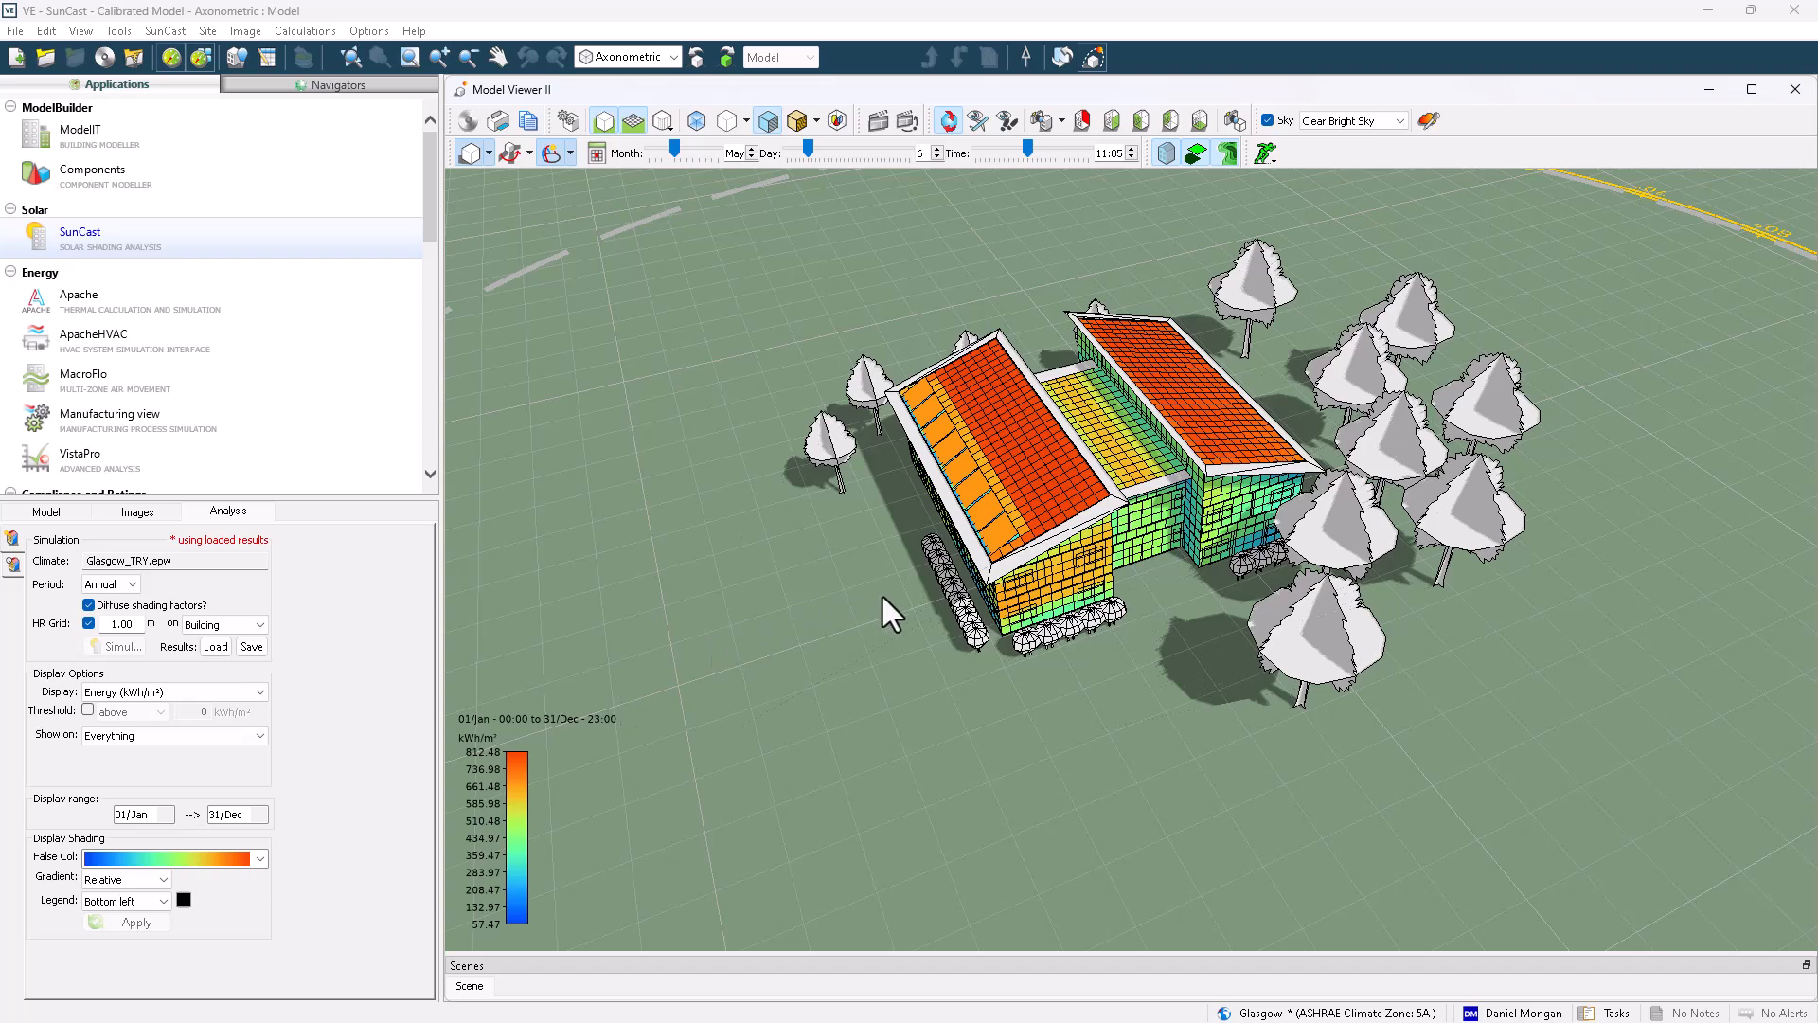
Switch the results display to Exposure (% available) with absolute gradient and apply it
{"action": "scroll", "coordinate": [882, 593], "scroll_direction": "down", "scroll_amount": 10}
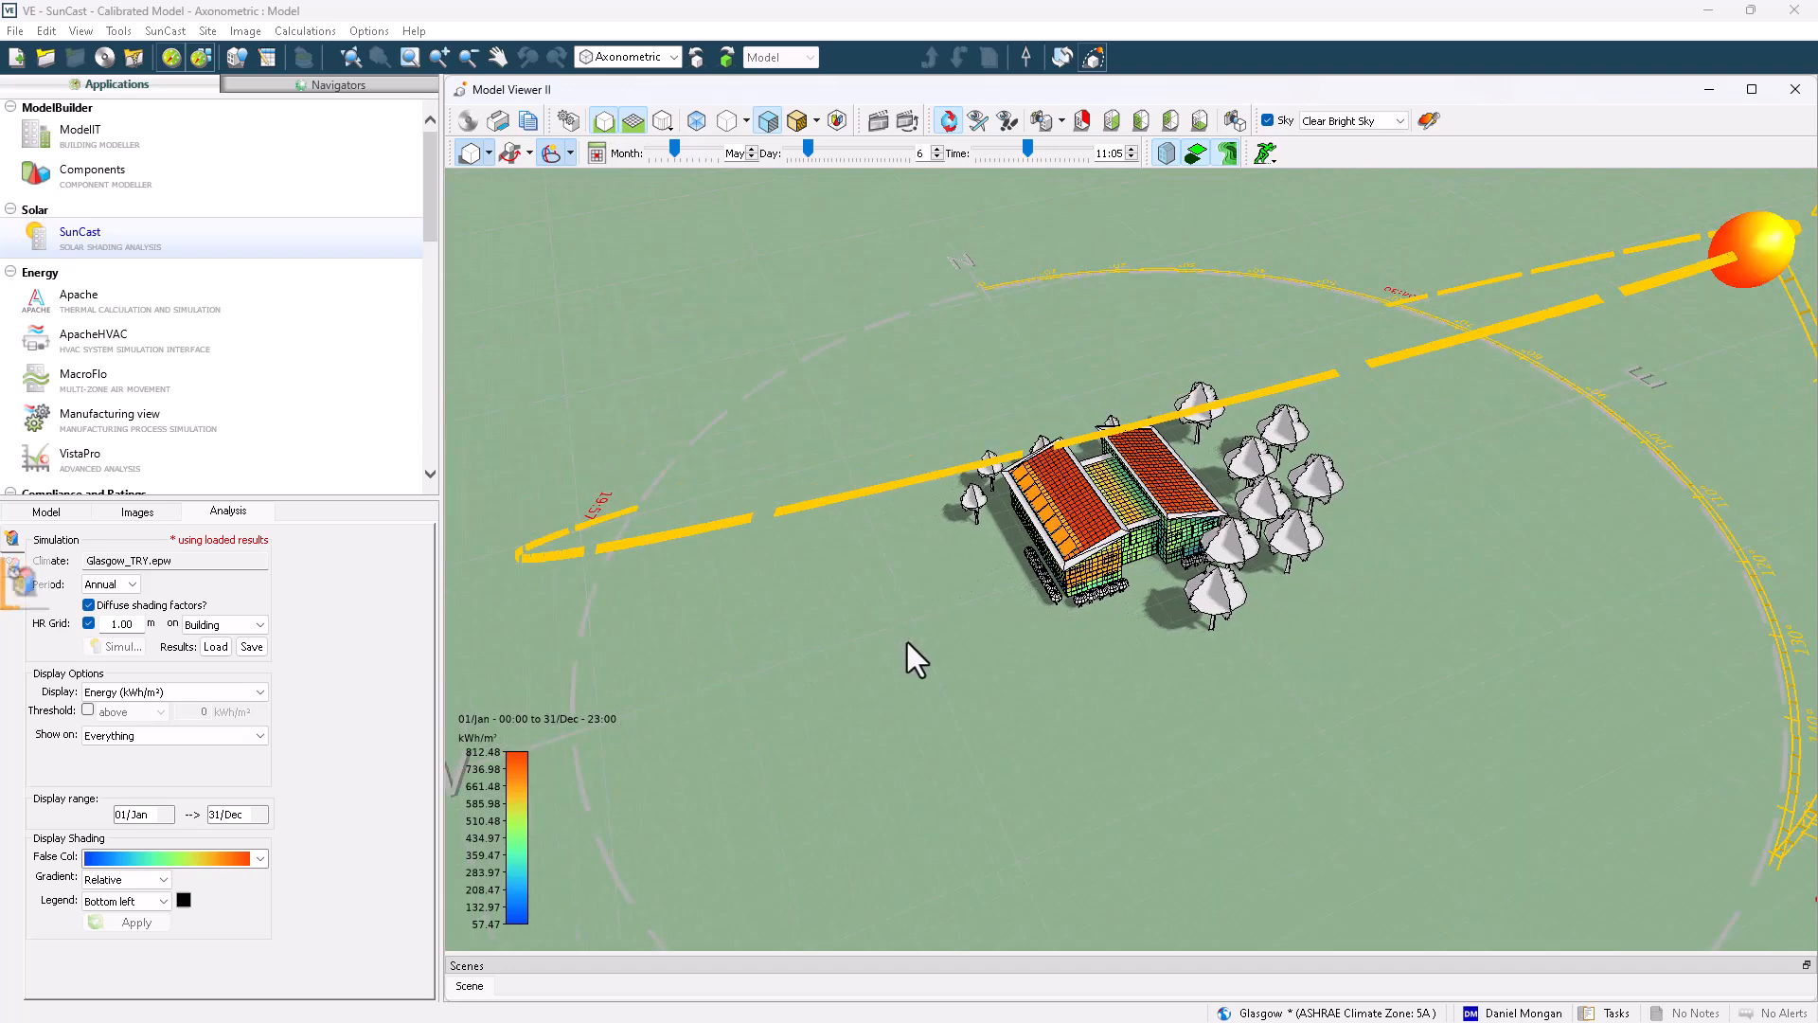
{"action": "left_click_drag", "start_coordinate": [906, 644], "coordinate": [922, 644]}
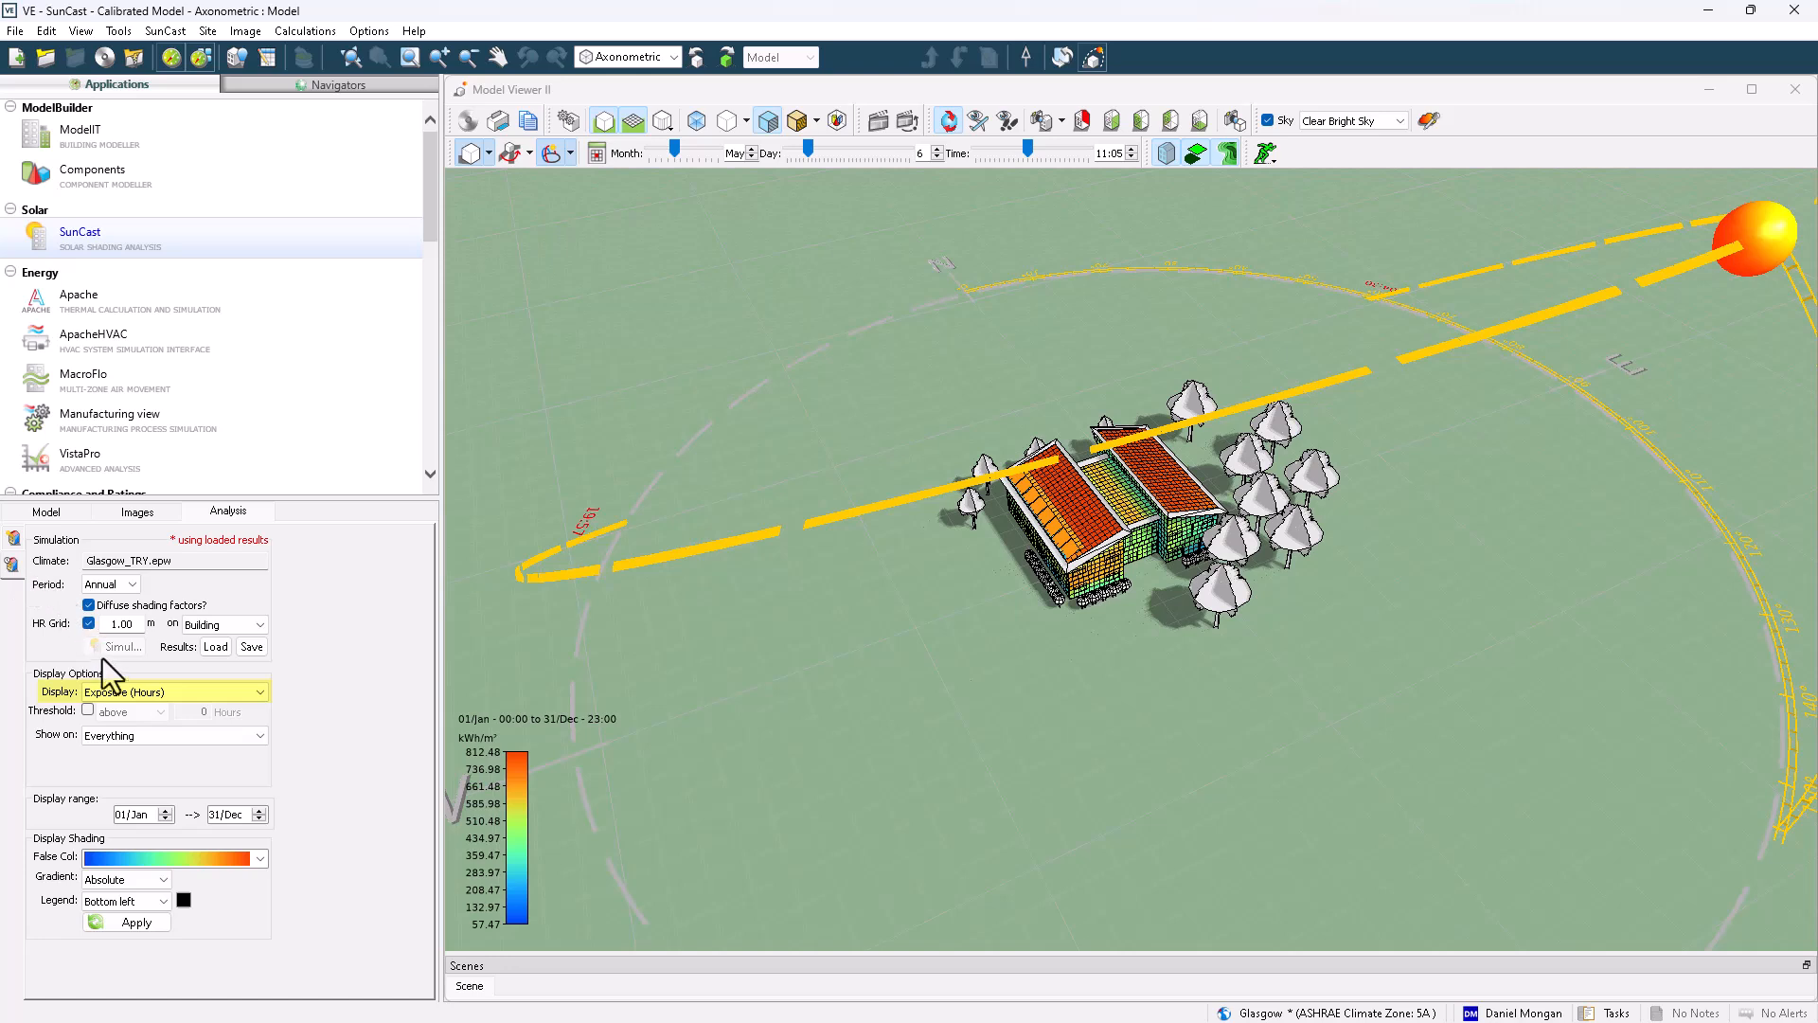
{"action": "left_click", "coordinate": [117, 692]}
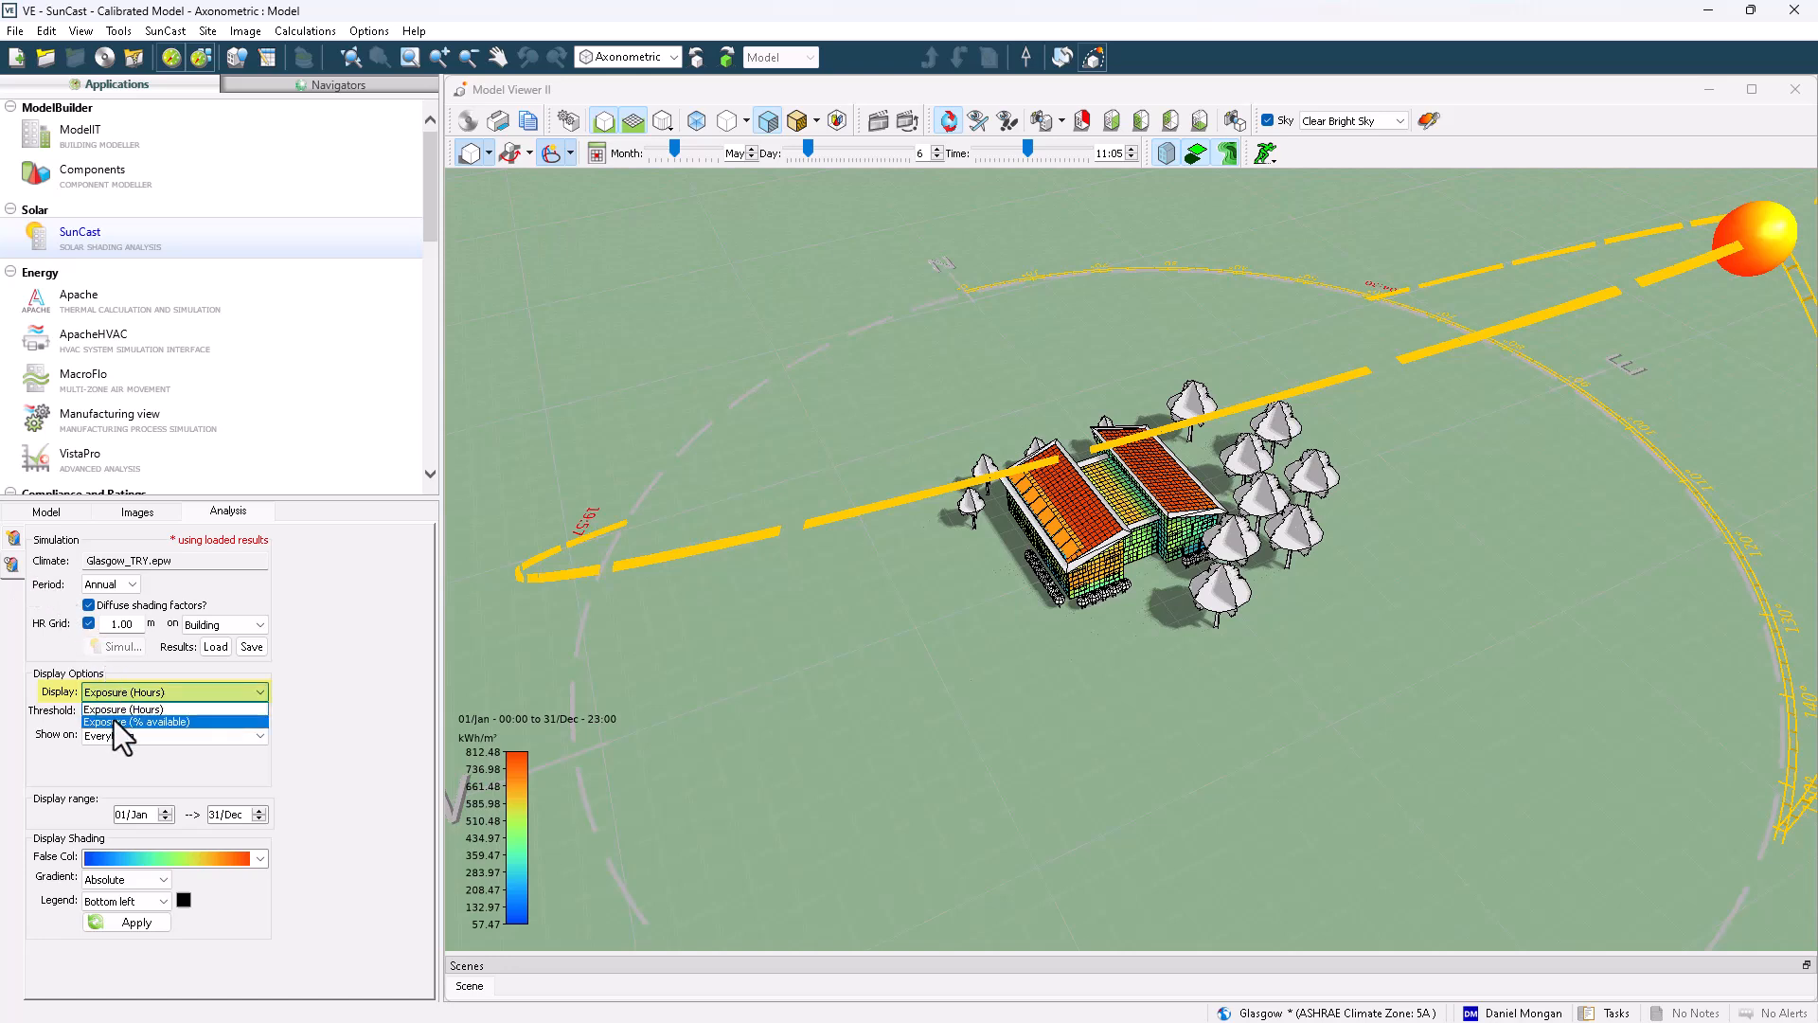
{"action": "left_click", "coordinate": [114, 719]}
{"action": "left_click", "coordinate": [136, 926]}
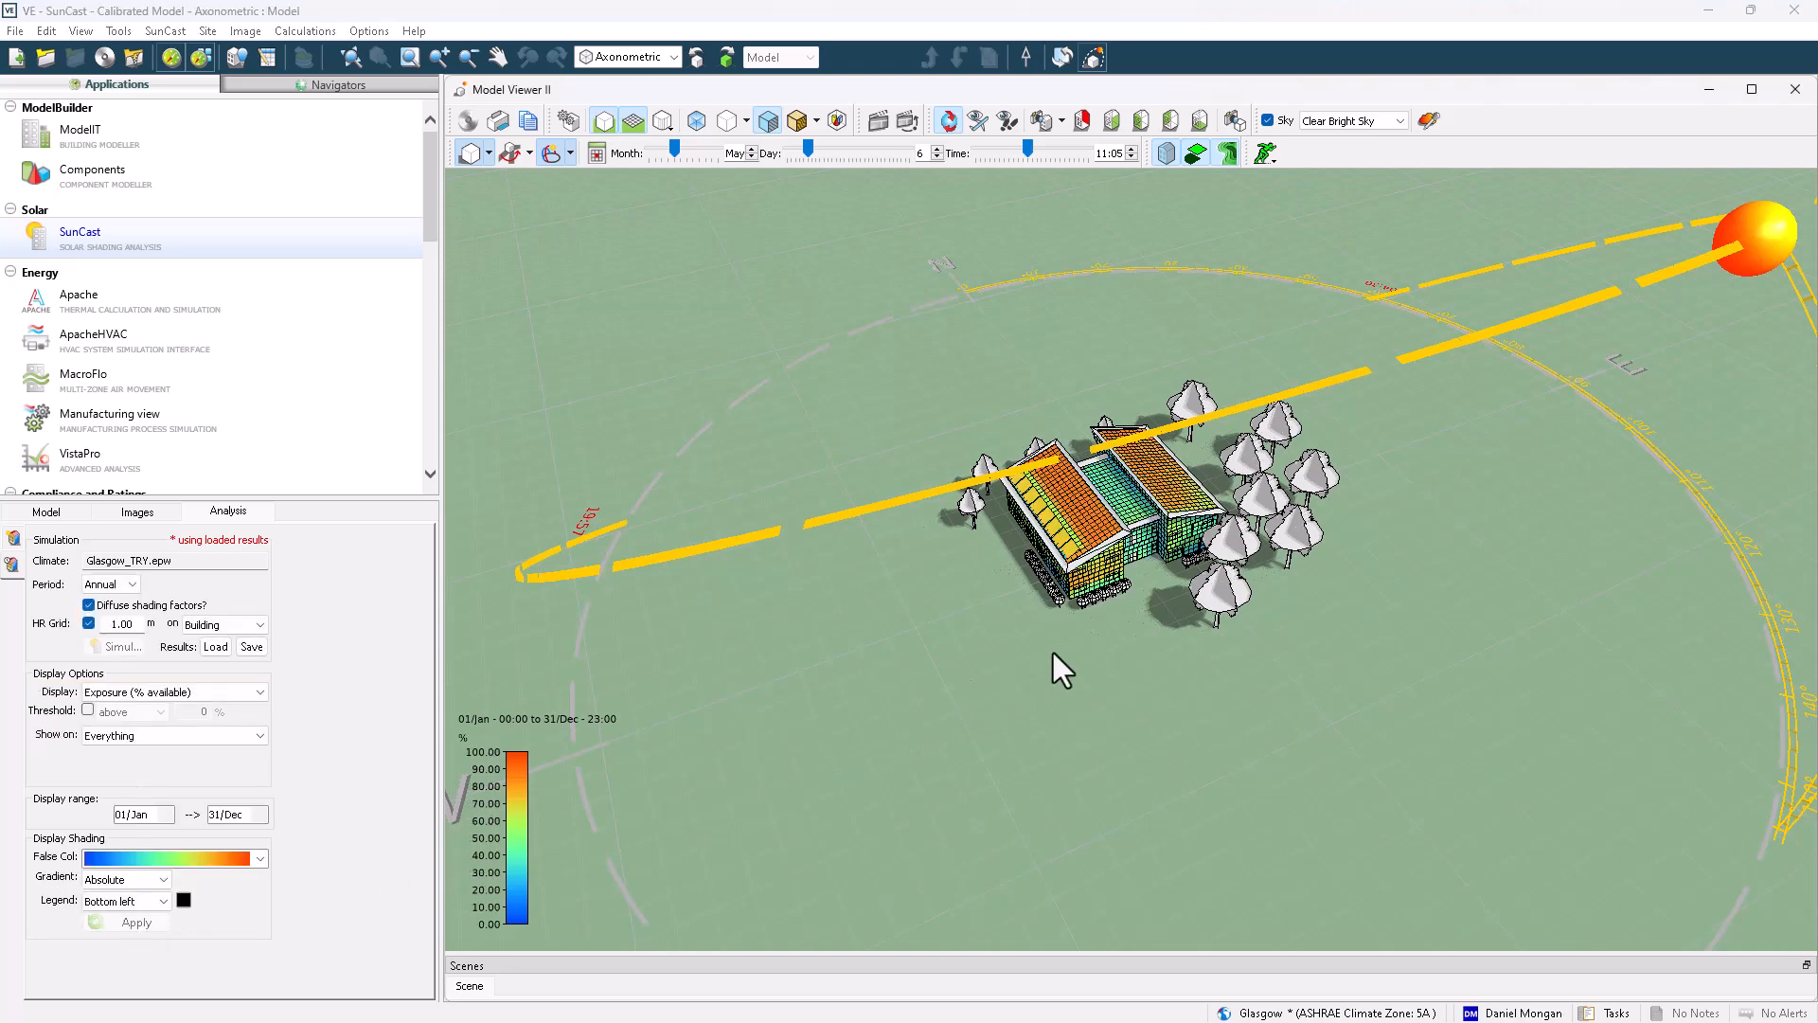
Save the solar analysis results as analysis_fullyear_1.00m_diffuse.zip
{"action": "scroll", "coordinate": [1089, 606], "scroll_direction": "up", "scroll_amount": 3}
{"action": "left_click_drag", "start_coordinate": [1101, 582], "coordinate": [1464, 576]}
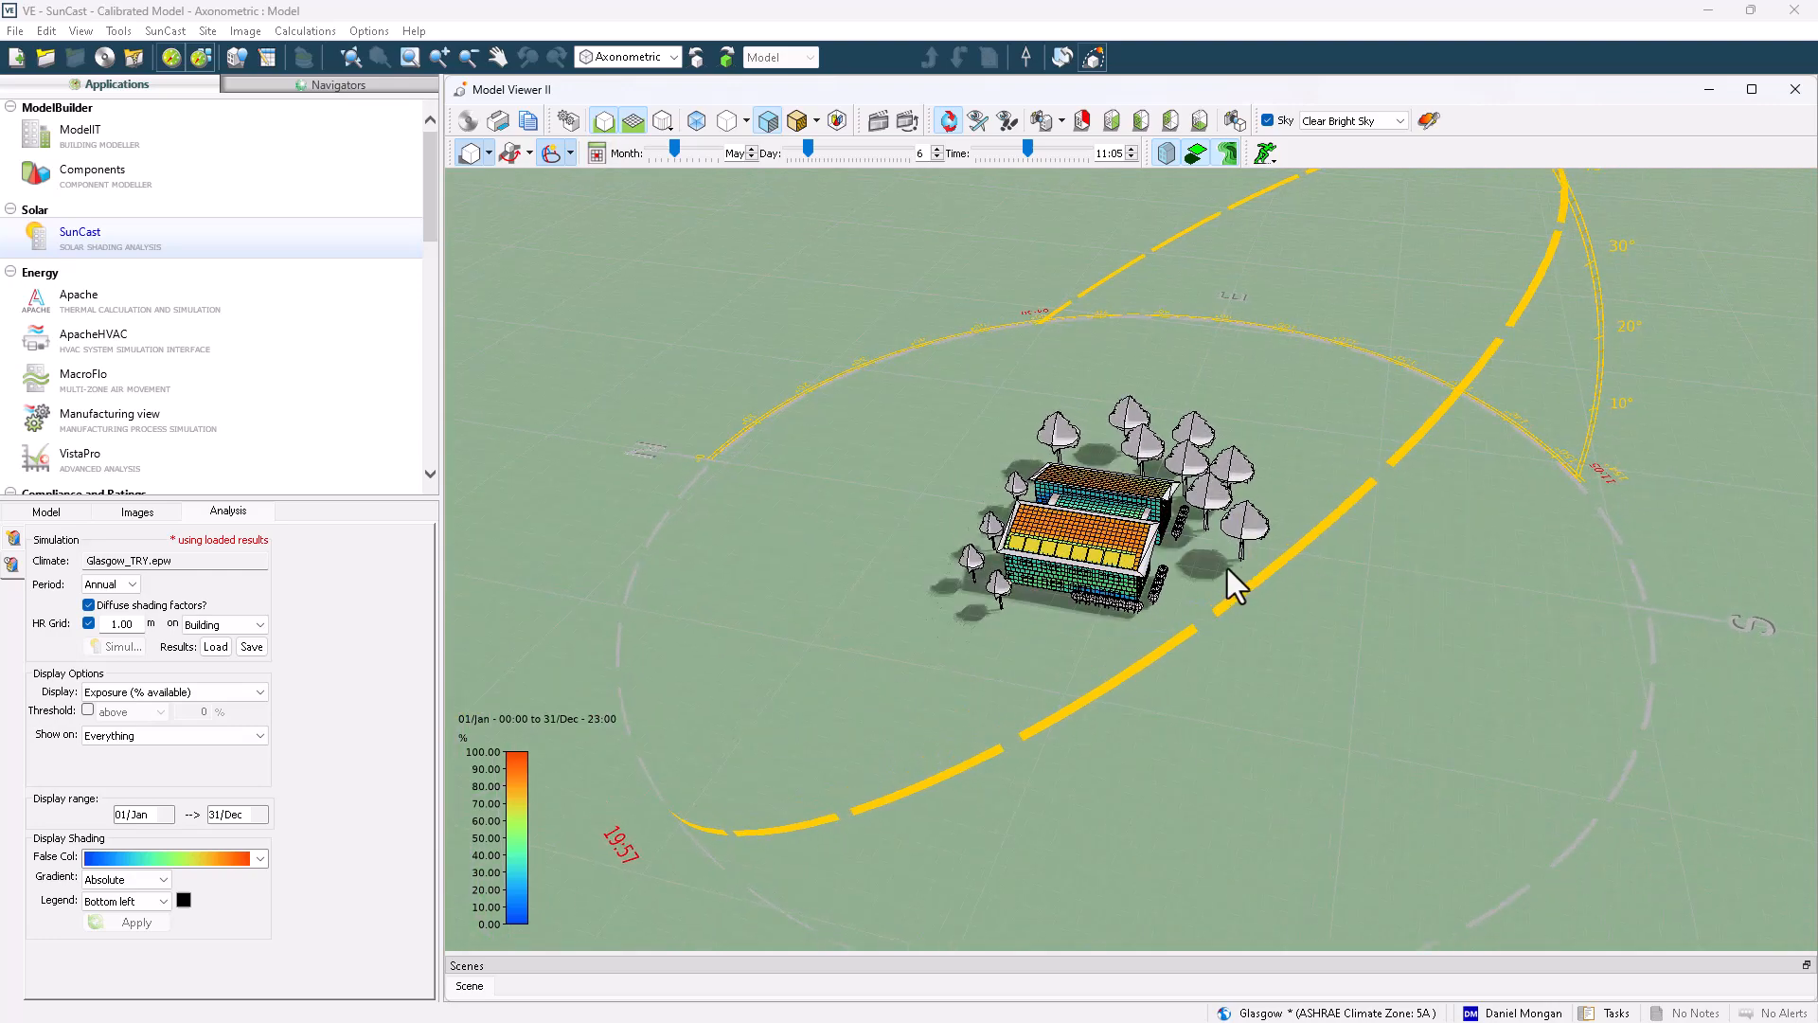
{"action": "scroll", "coordinate": [1183, 565], "scroll_direction": "up", "scroll_amount": 5}
{"action": "scroll", "coordinate": [1165, 557], "scroll_direction": "up", "scroll_amount": 2}
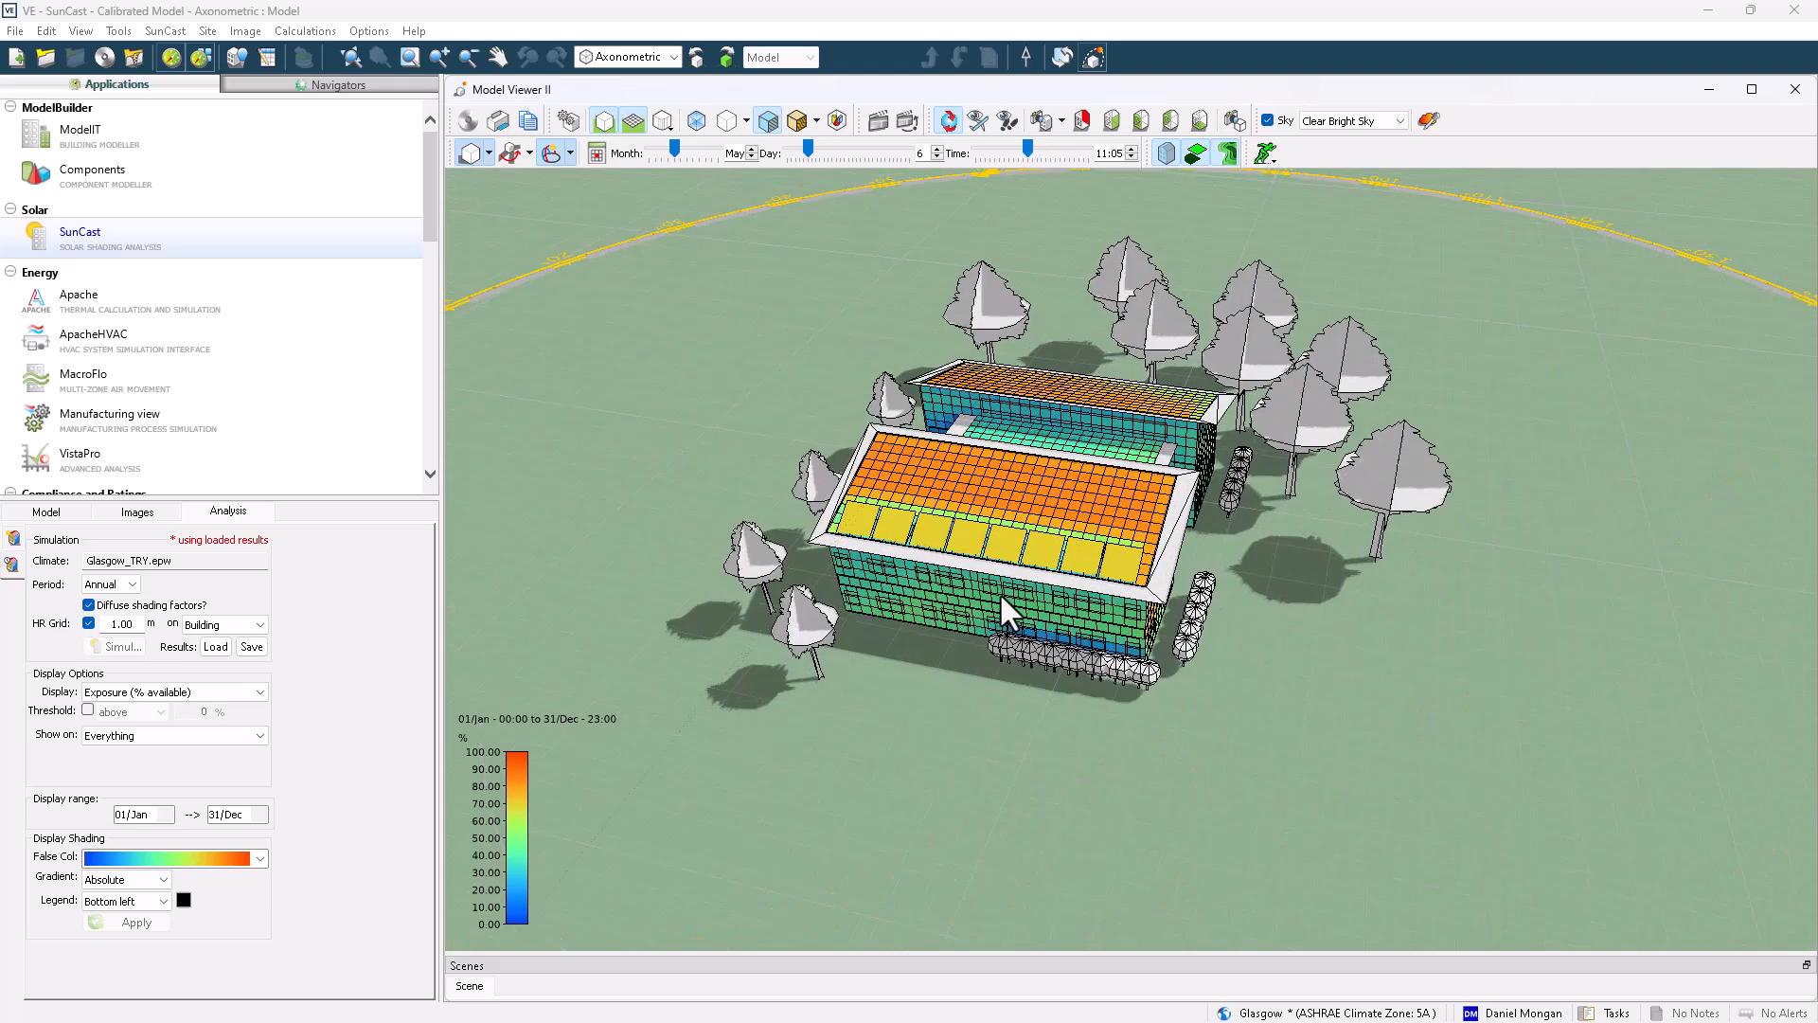
{"action": "scroll", "coordinate": [999, 593], "scroll_direction": "up", "scroll_amount": 2}
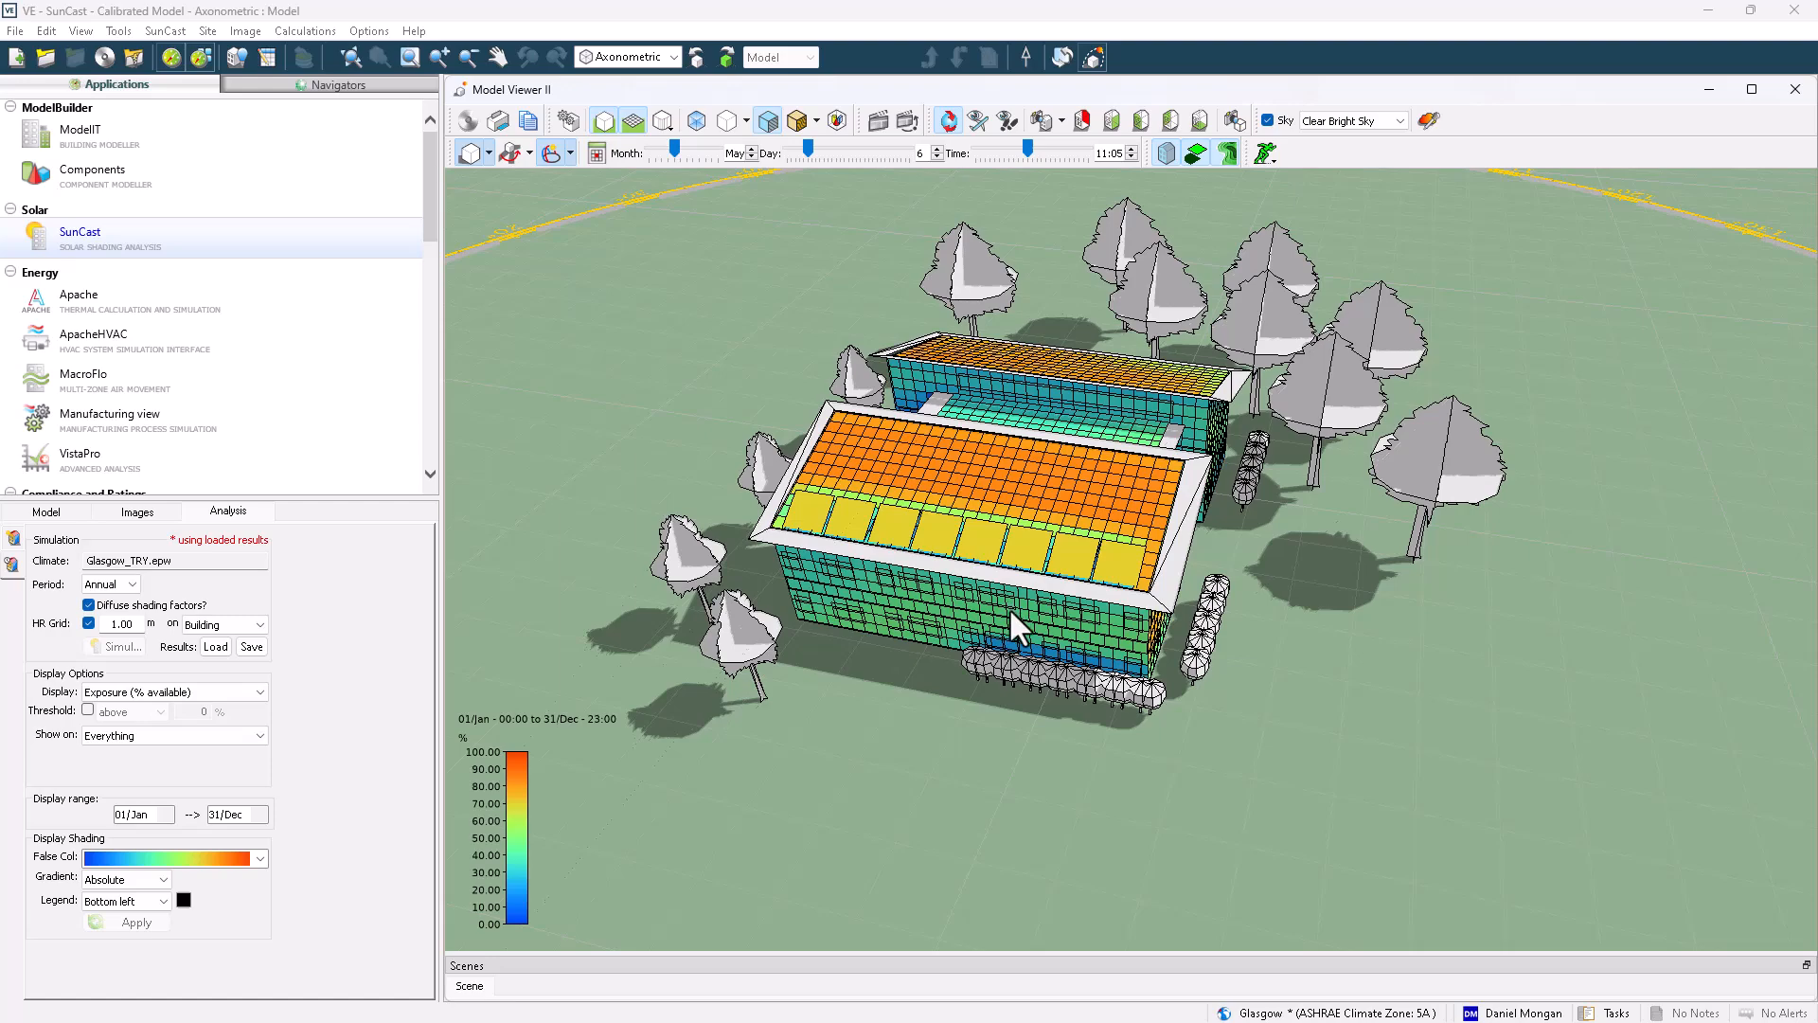
{"action": "middle_click_drag", "start_coordinate": [1008, 606], "coordinate": [1121, 605]}
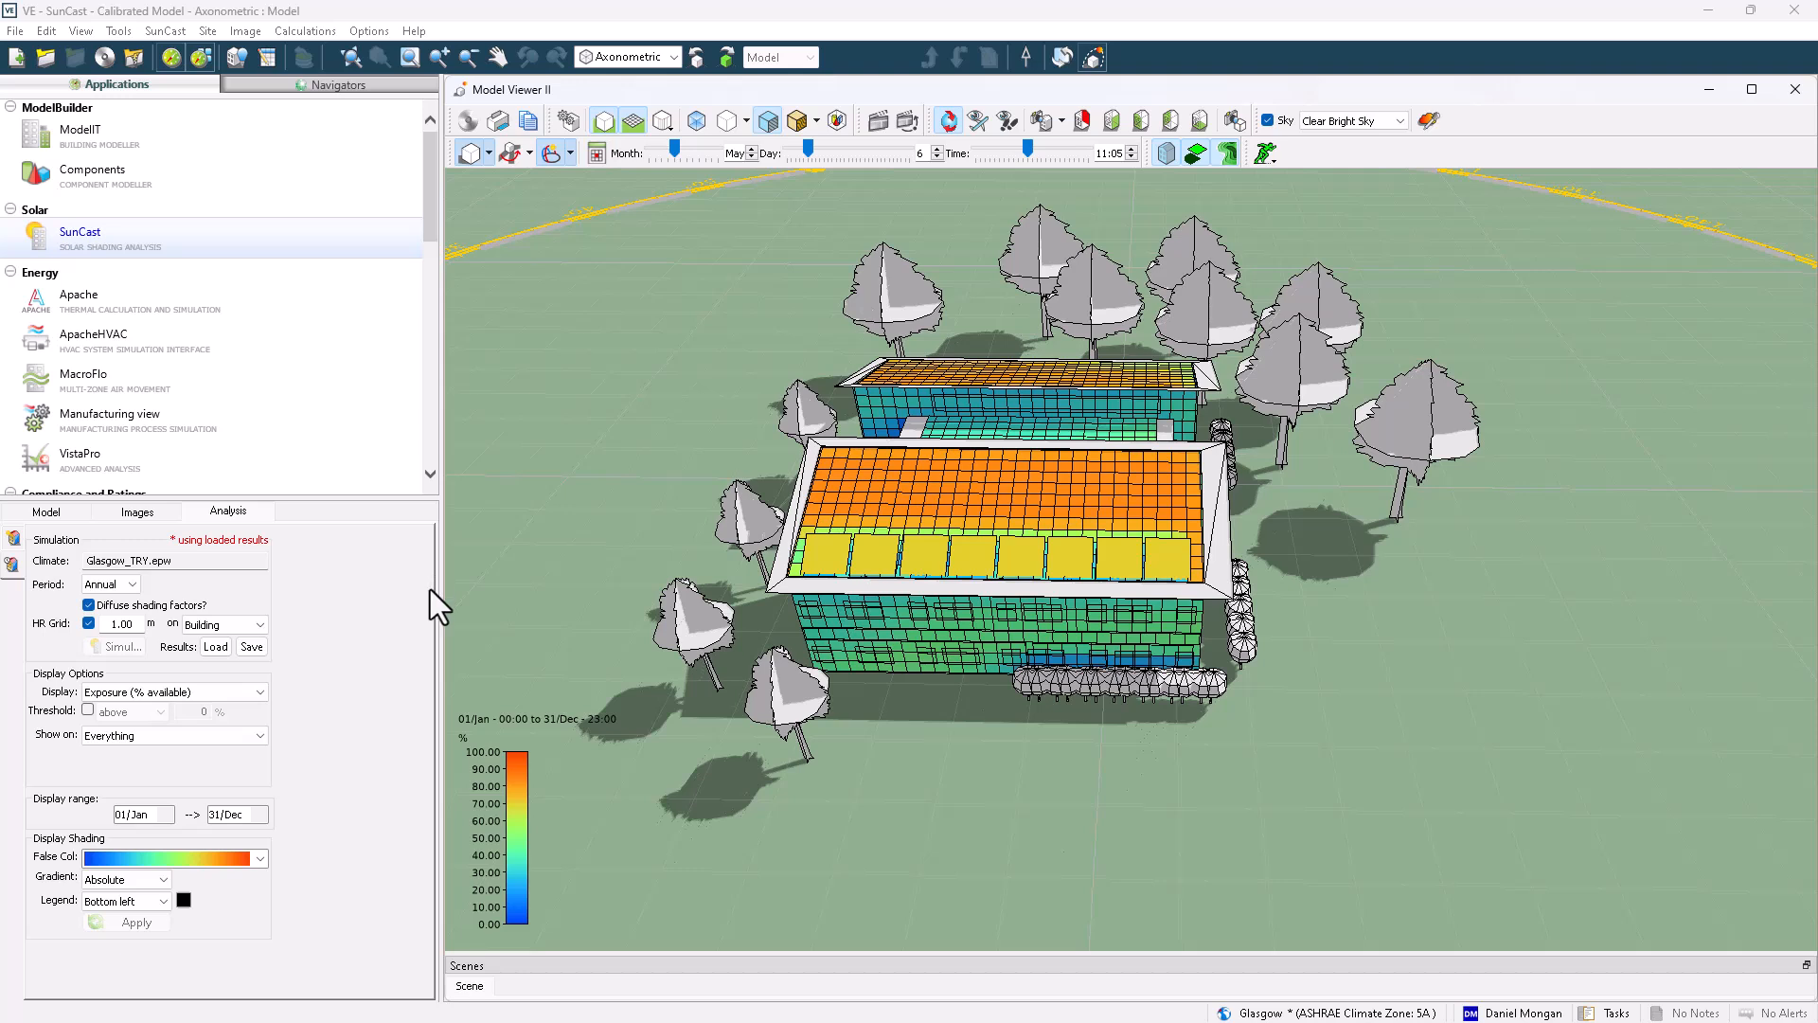
{"action": "left_click", "coordinate": [251, 647]}
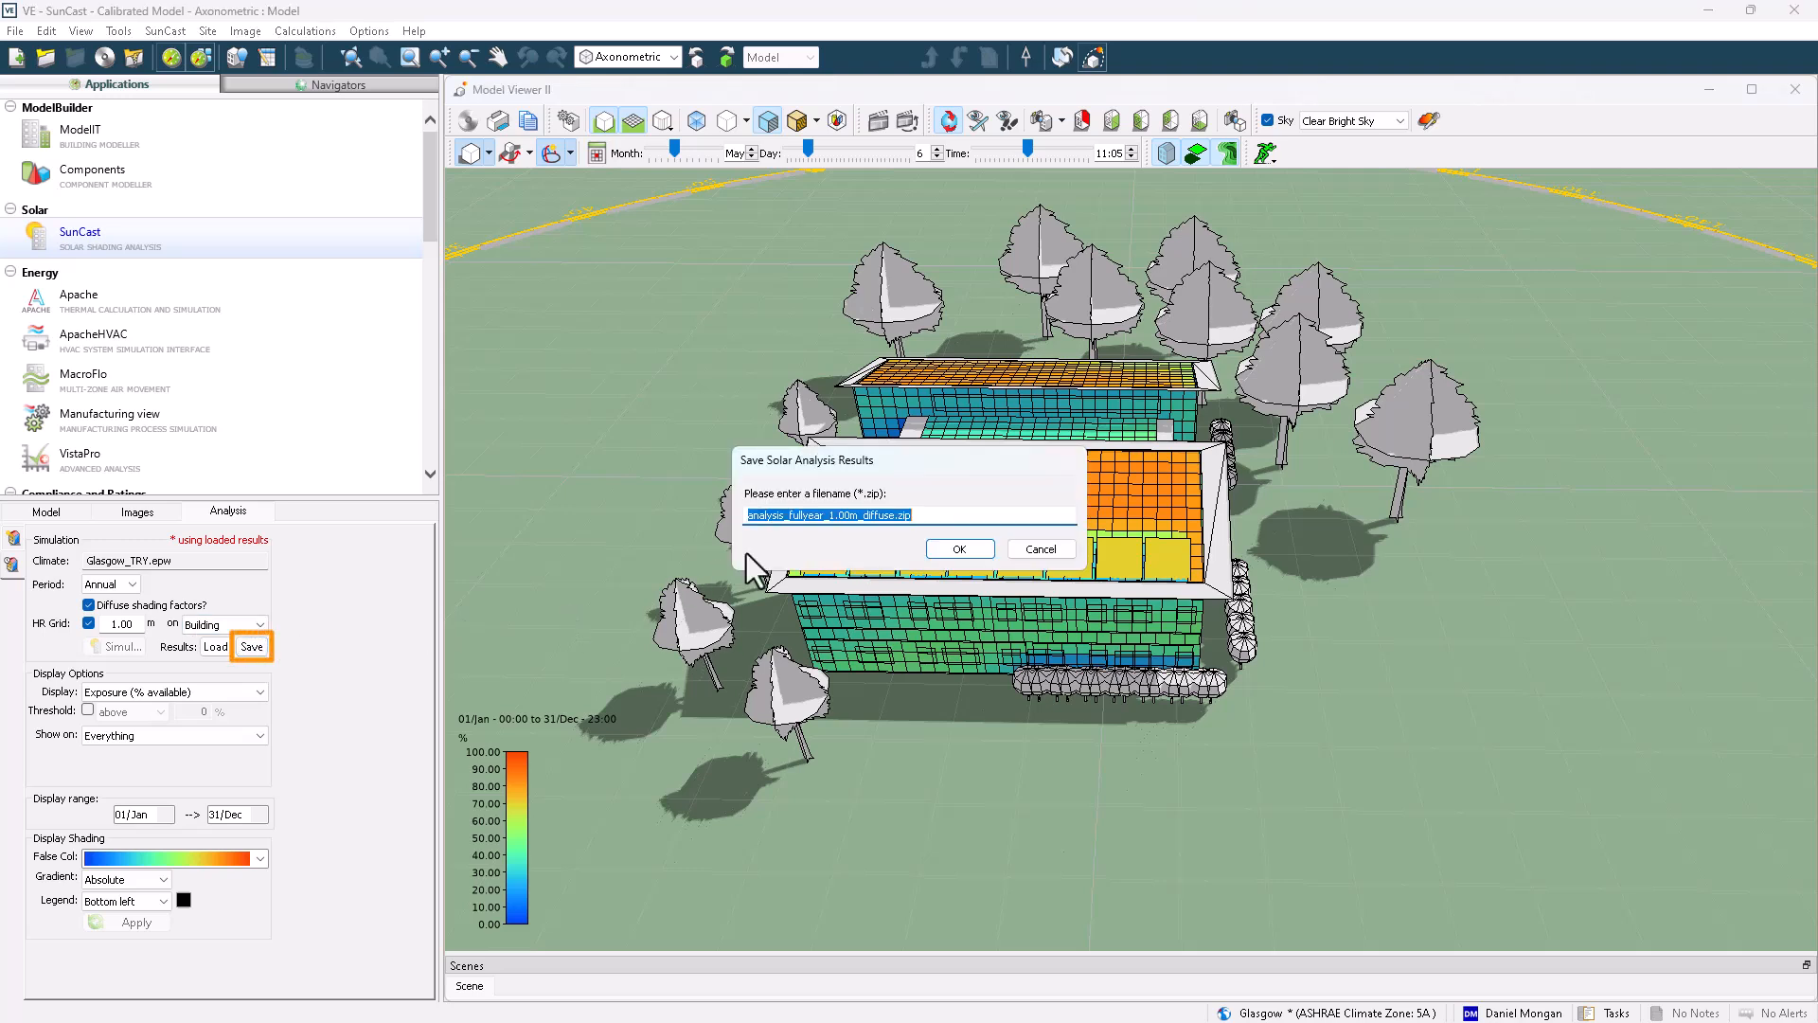
{"action": "left_click", "coordinate": [958, 549]}
Open Apache's dynamic simulation dialog, review the Enable SunCast Link option, and cancel the dialog
{"action": "left_click", "coordinate": [279, 301]}
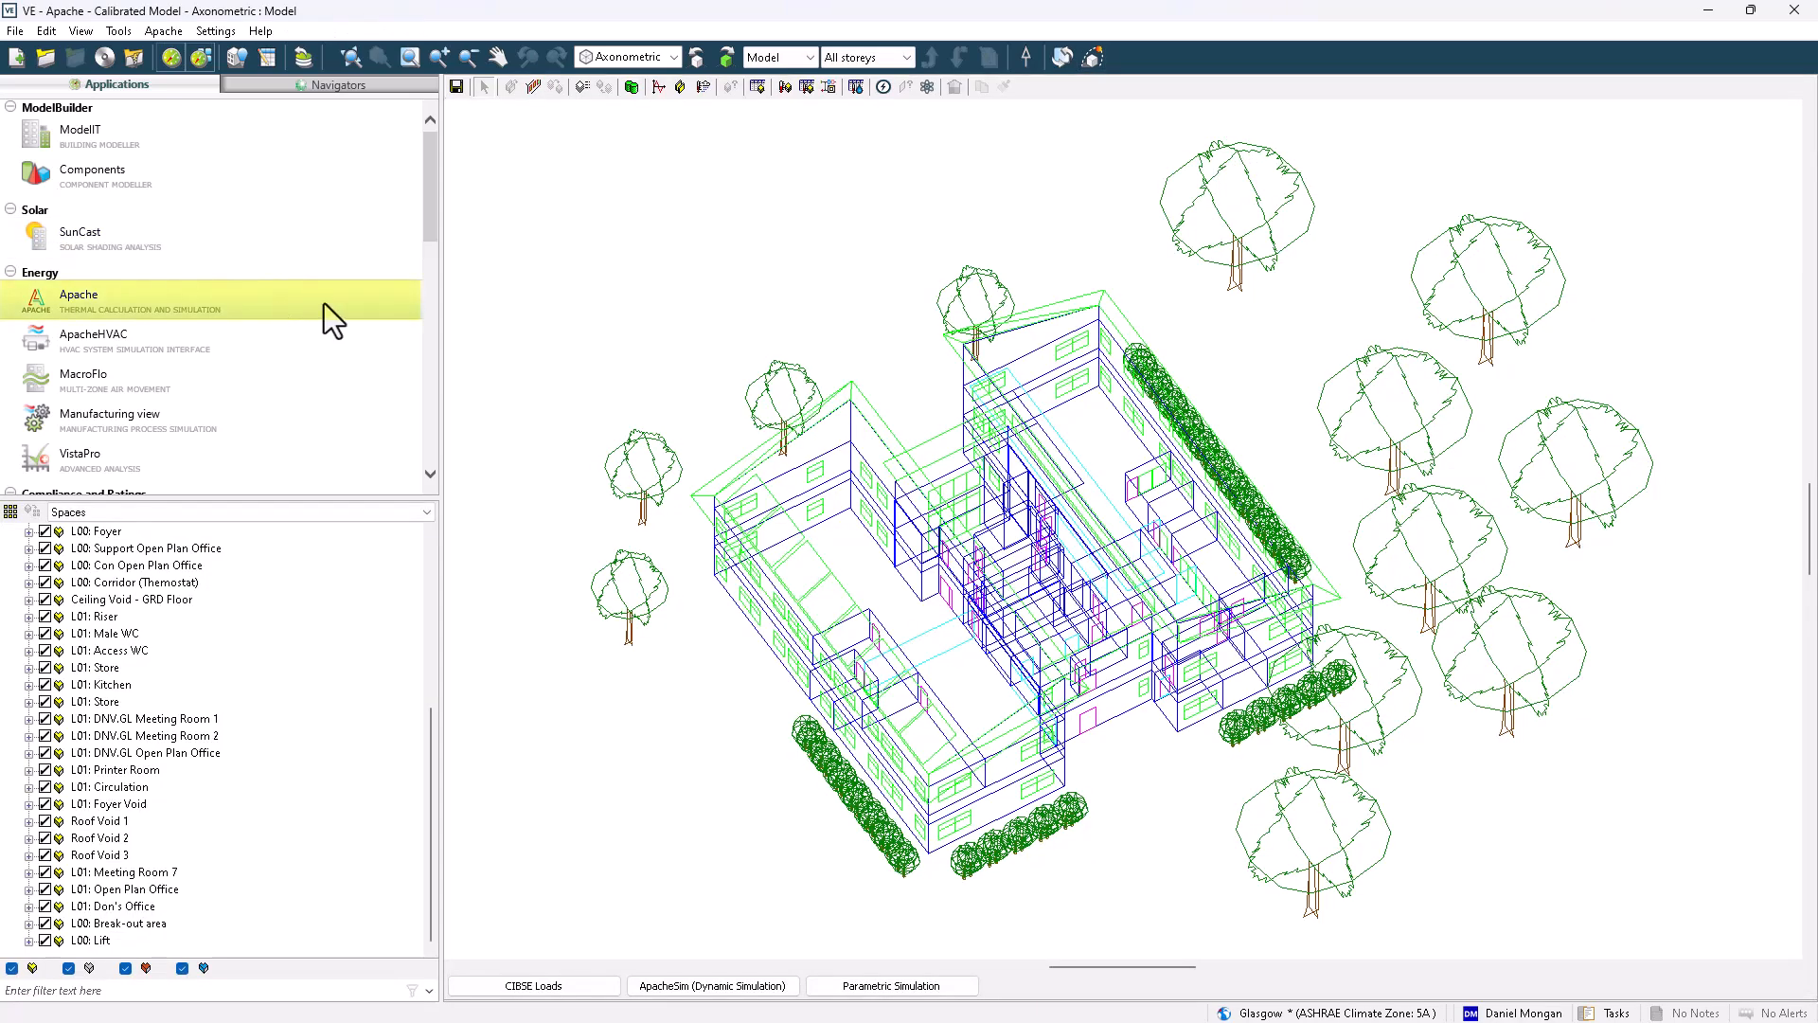
{"action": "left_click", "coordinate": [762, 986]}
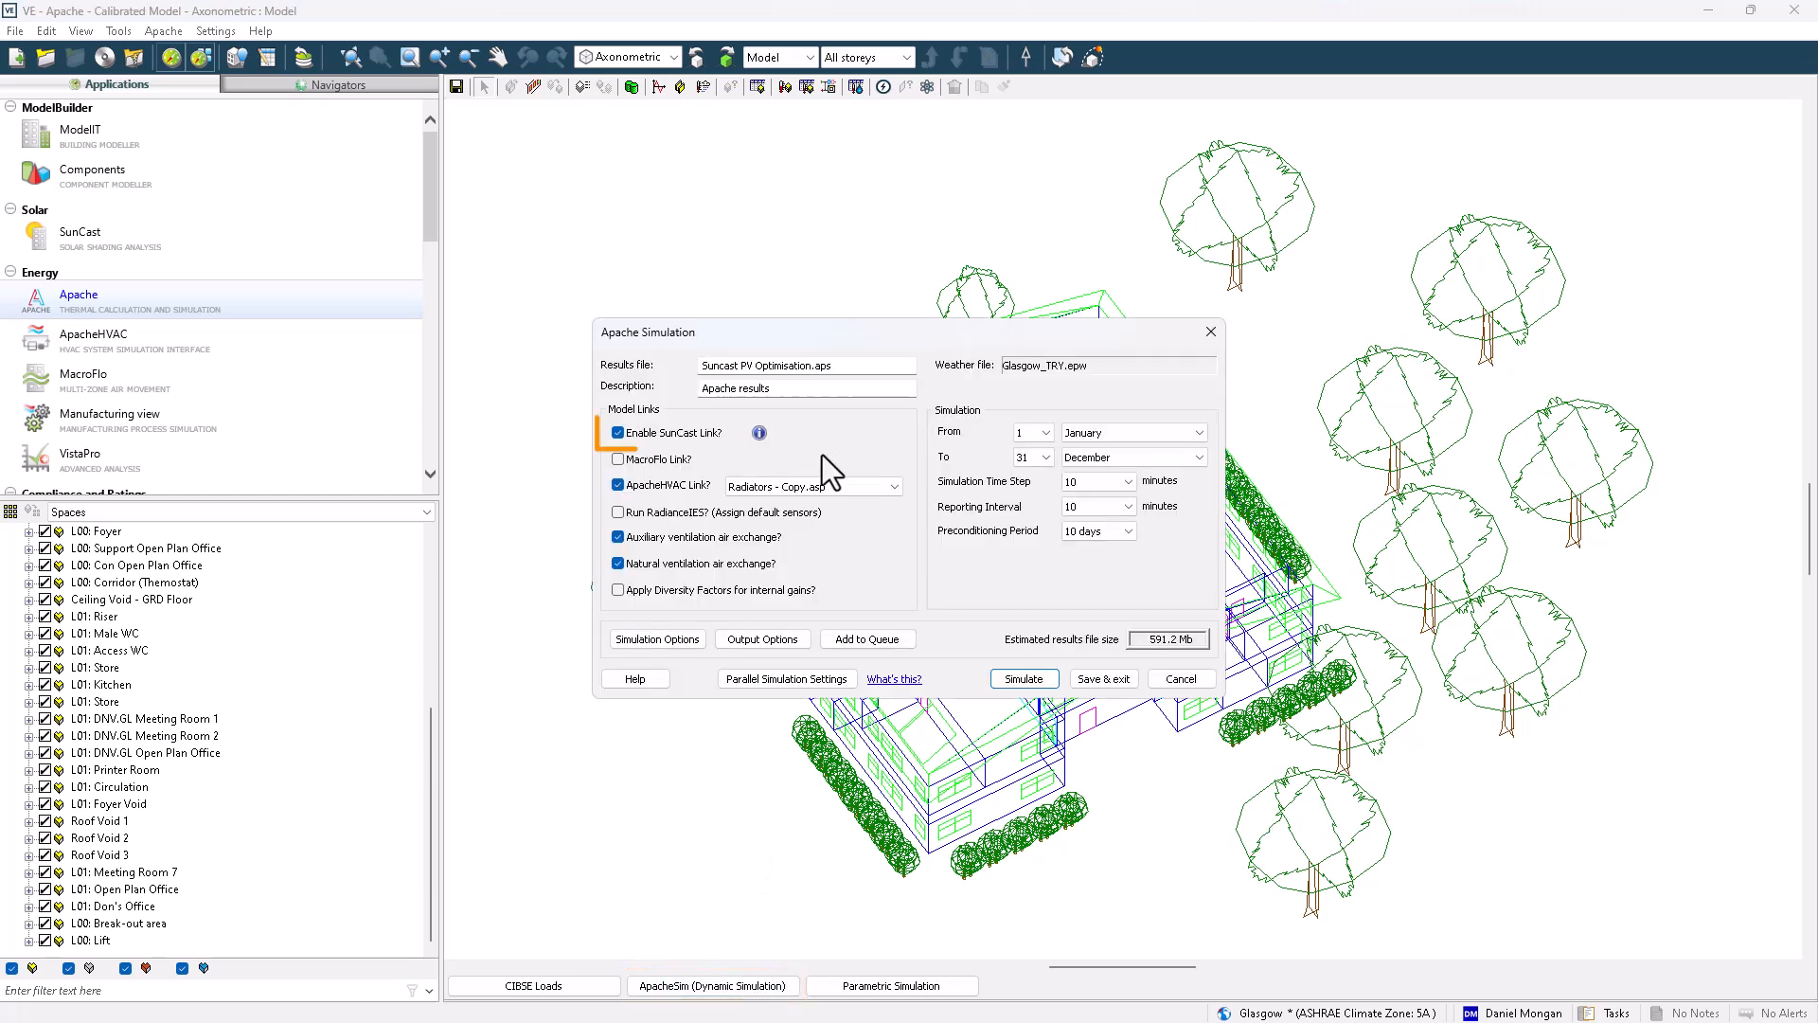
{"action": "left_click", "coordinate": [619, 434]}
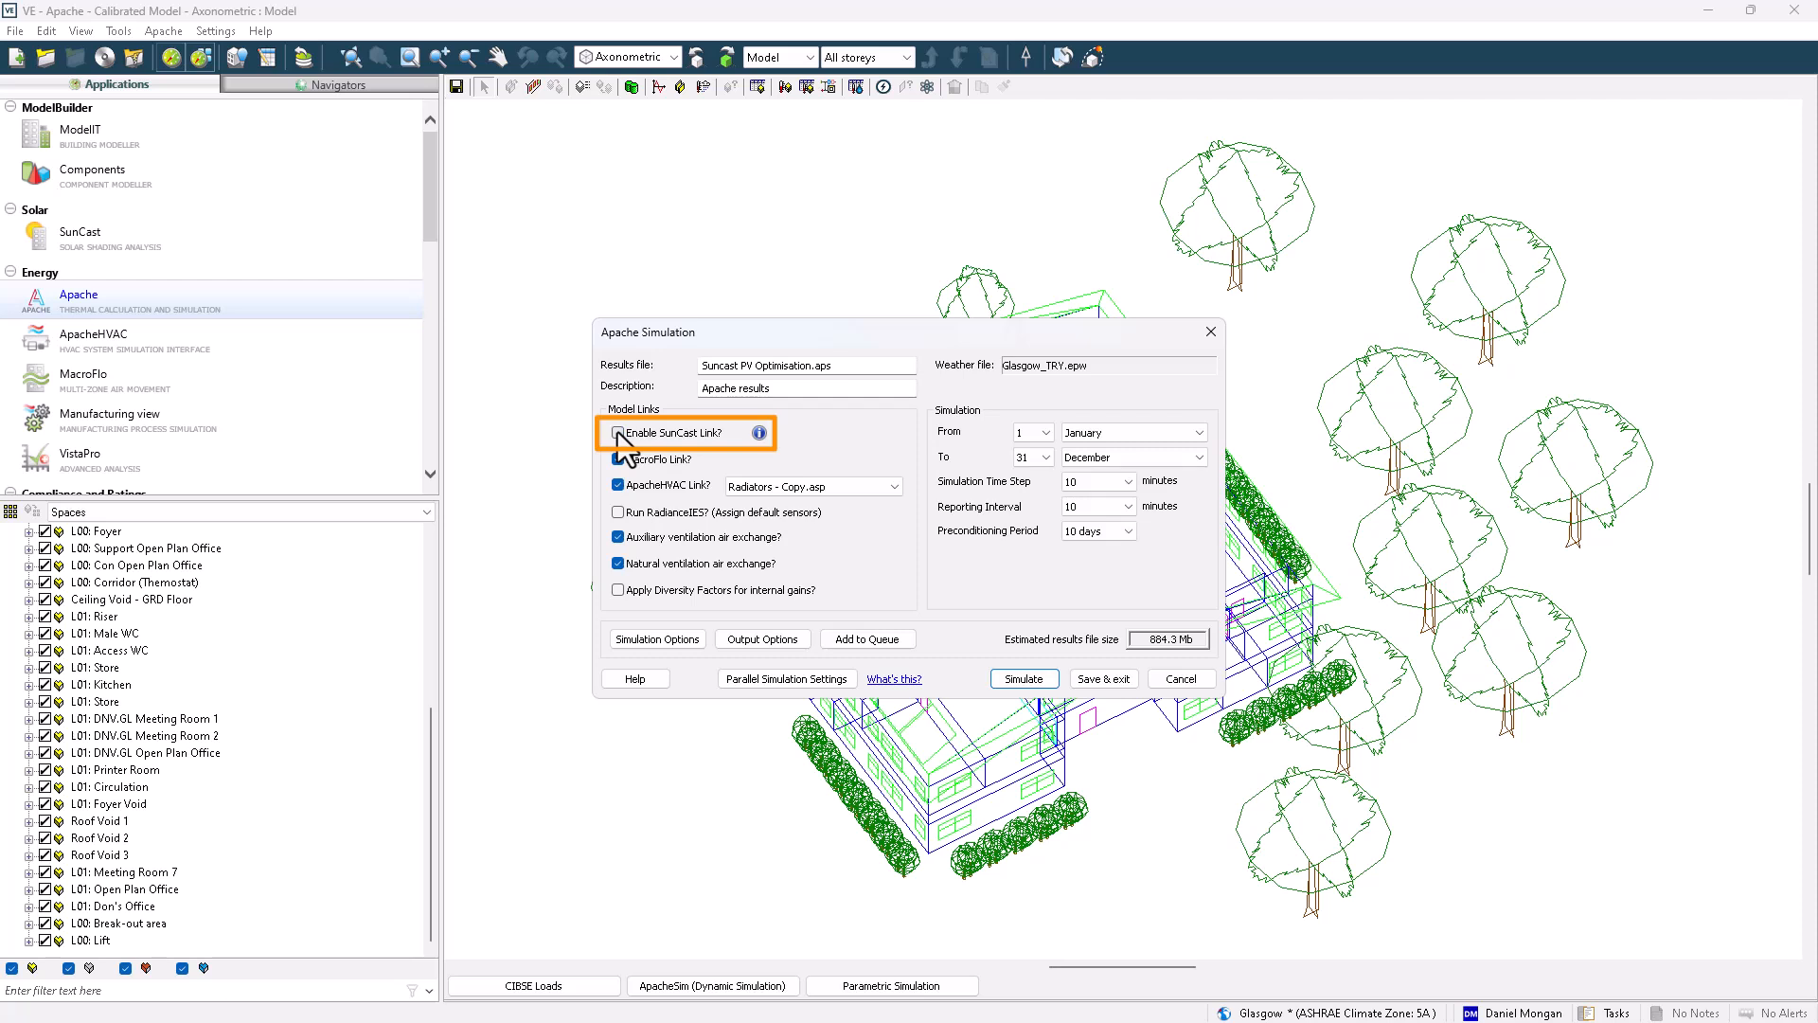
{"action": "left_click", "coordinate": [619, 433]}
{"action": "mouse_move", "coordinate": [777, 445]}
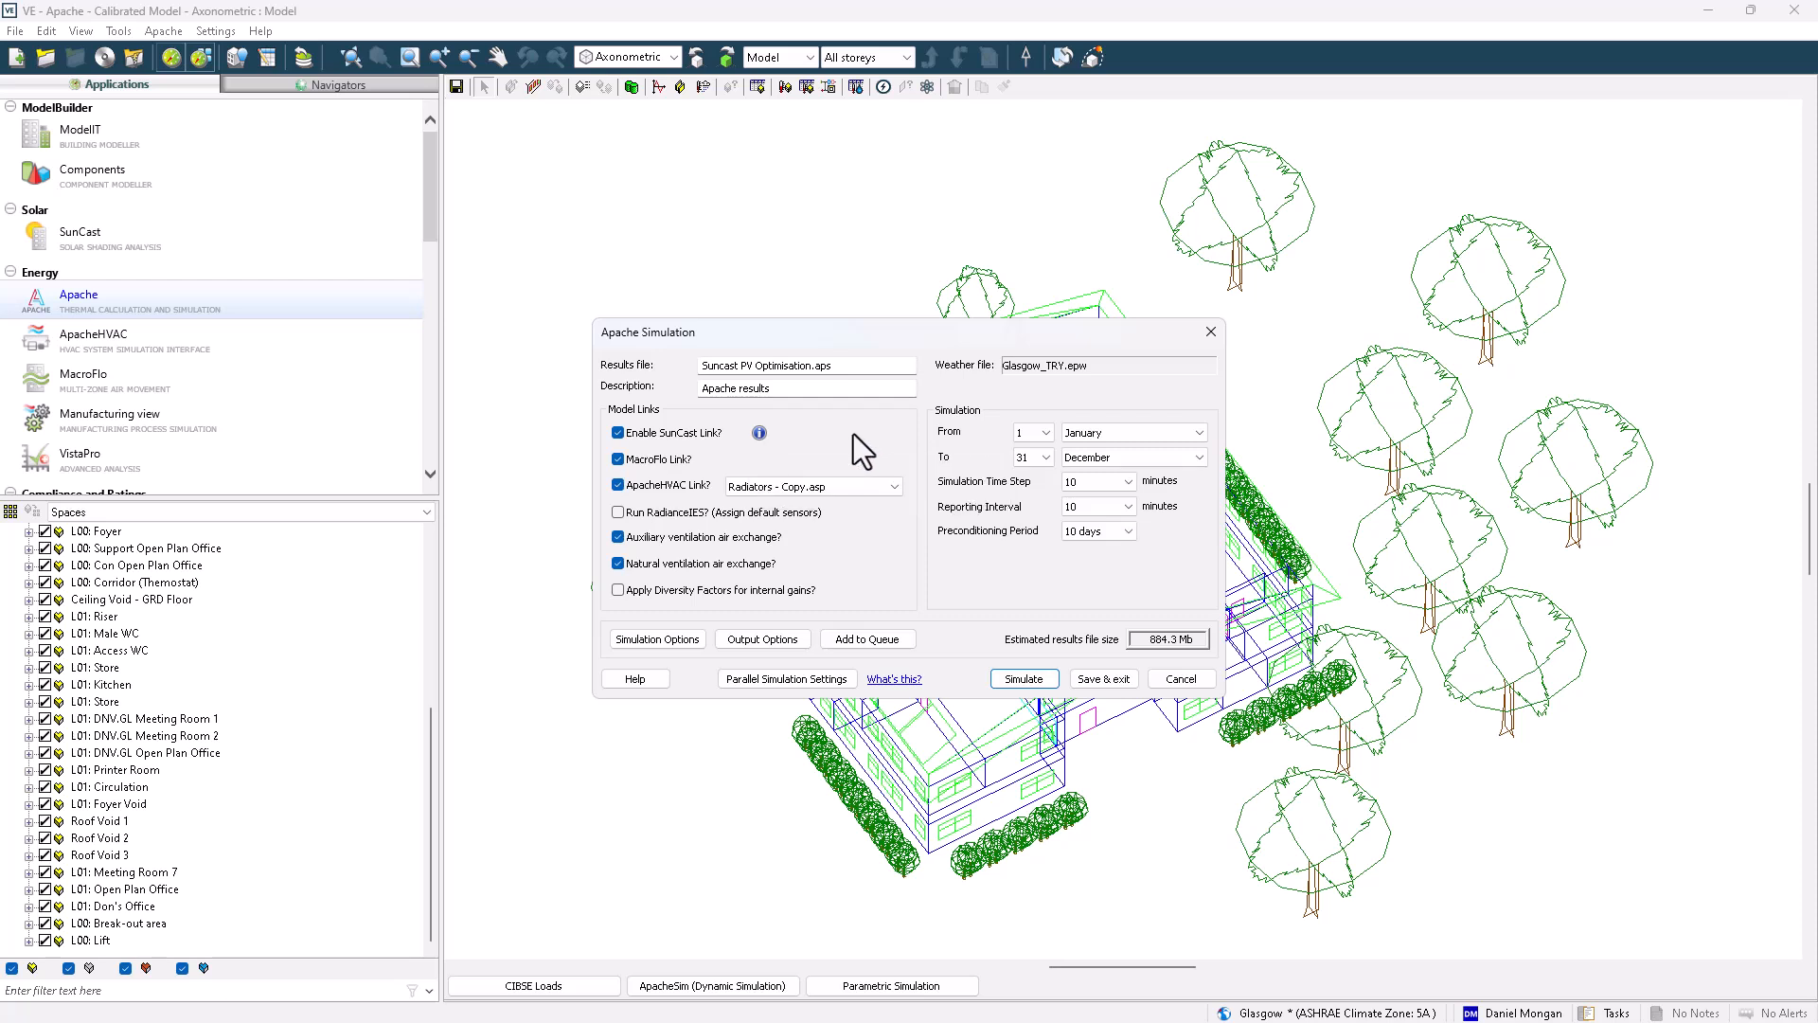
{"action": "left_click", "coordinate": [1179, 681]}
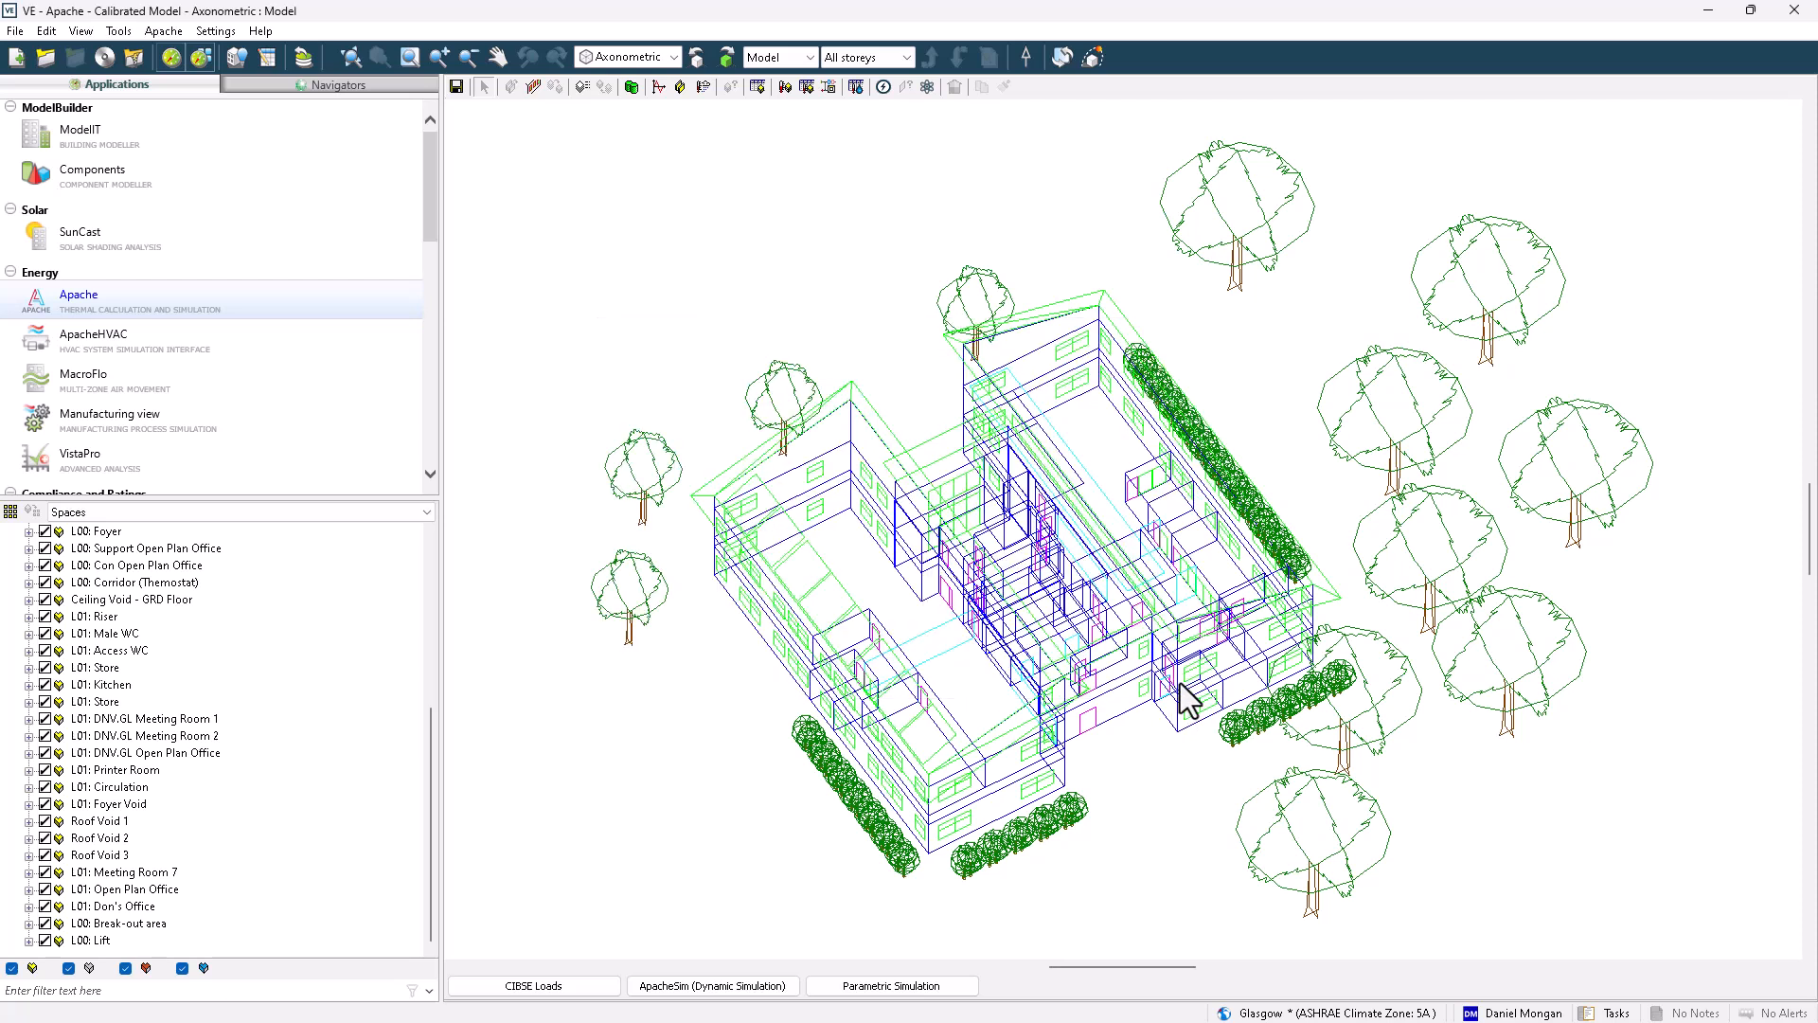